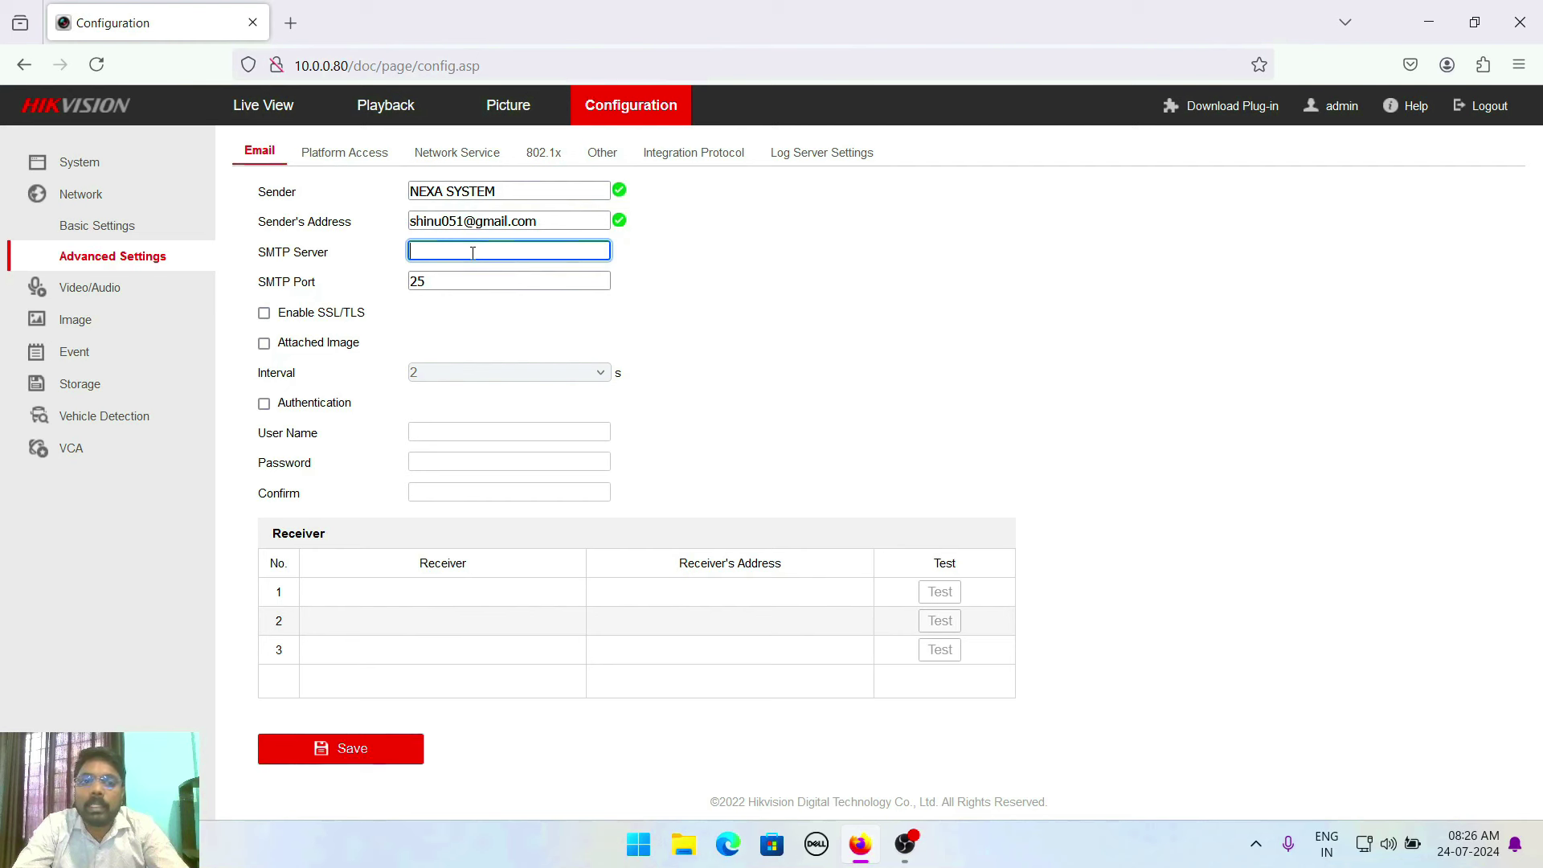
Set SMTP server smtp.gmail.com, port 587, SSL/TLS on, attached image on, interval 5 s
type("sm")
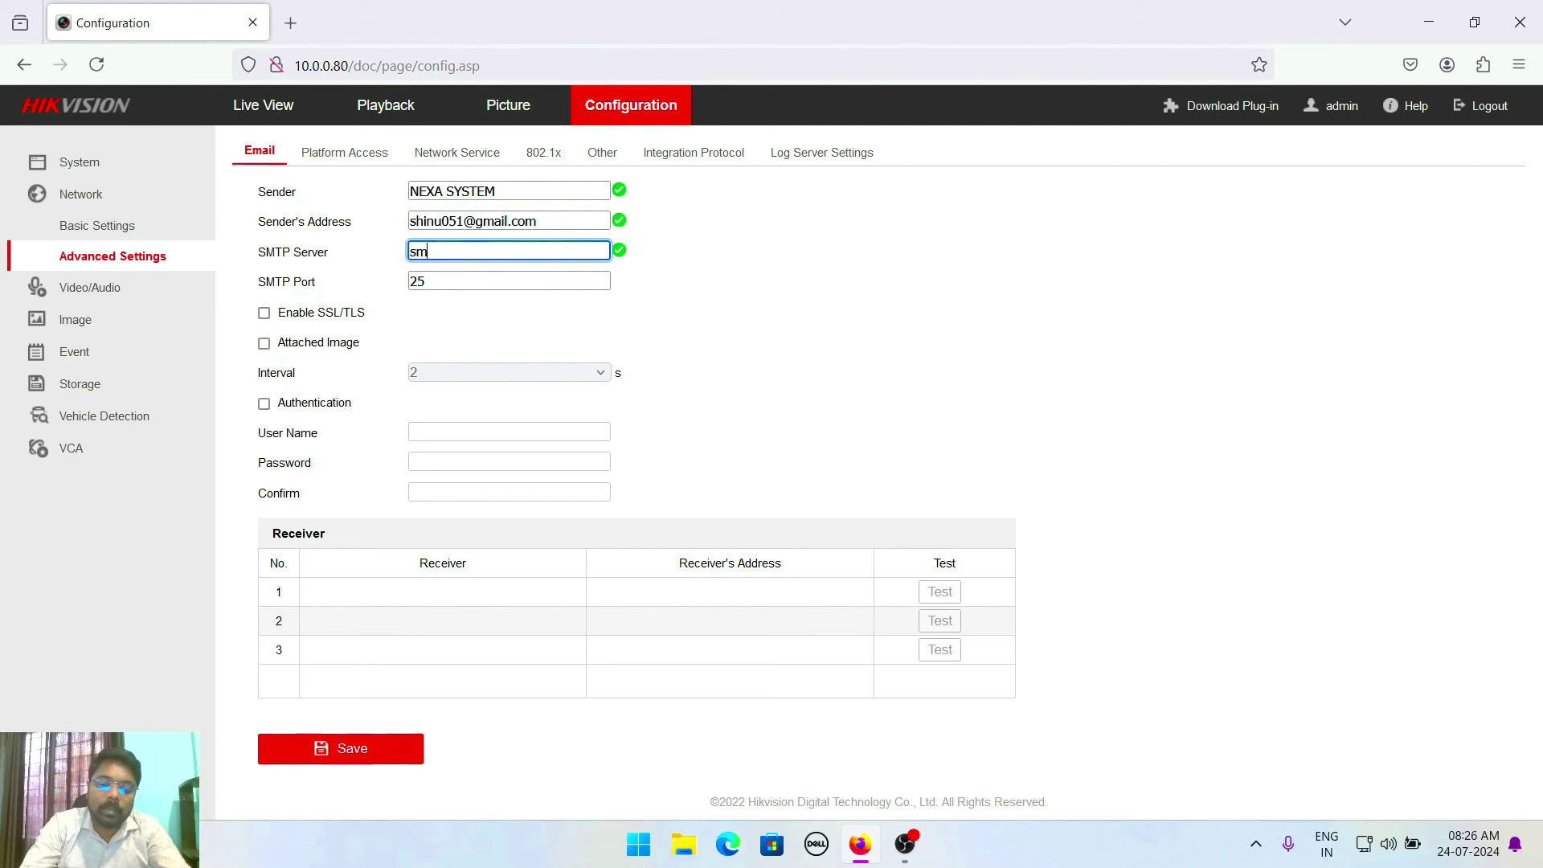
type("tp.gmail.com")
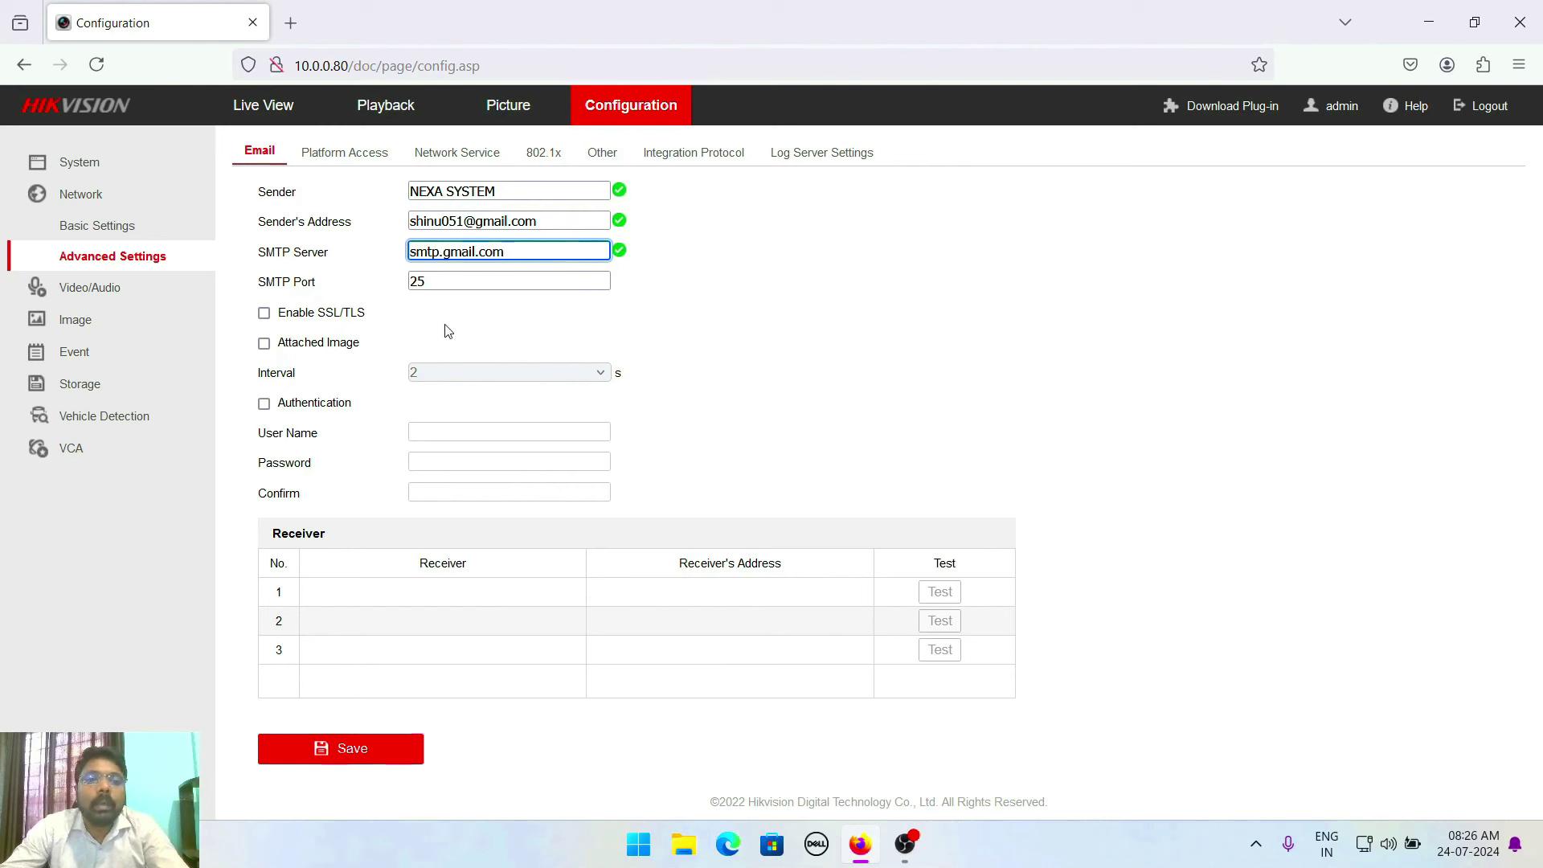
left_click_drag(479, 281, 305, 282)
type("587")
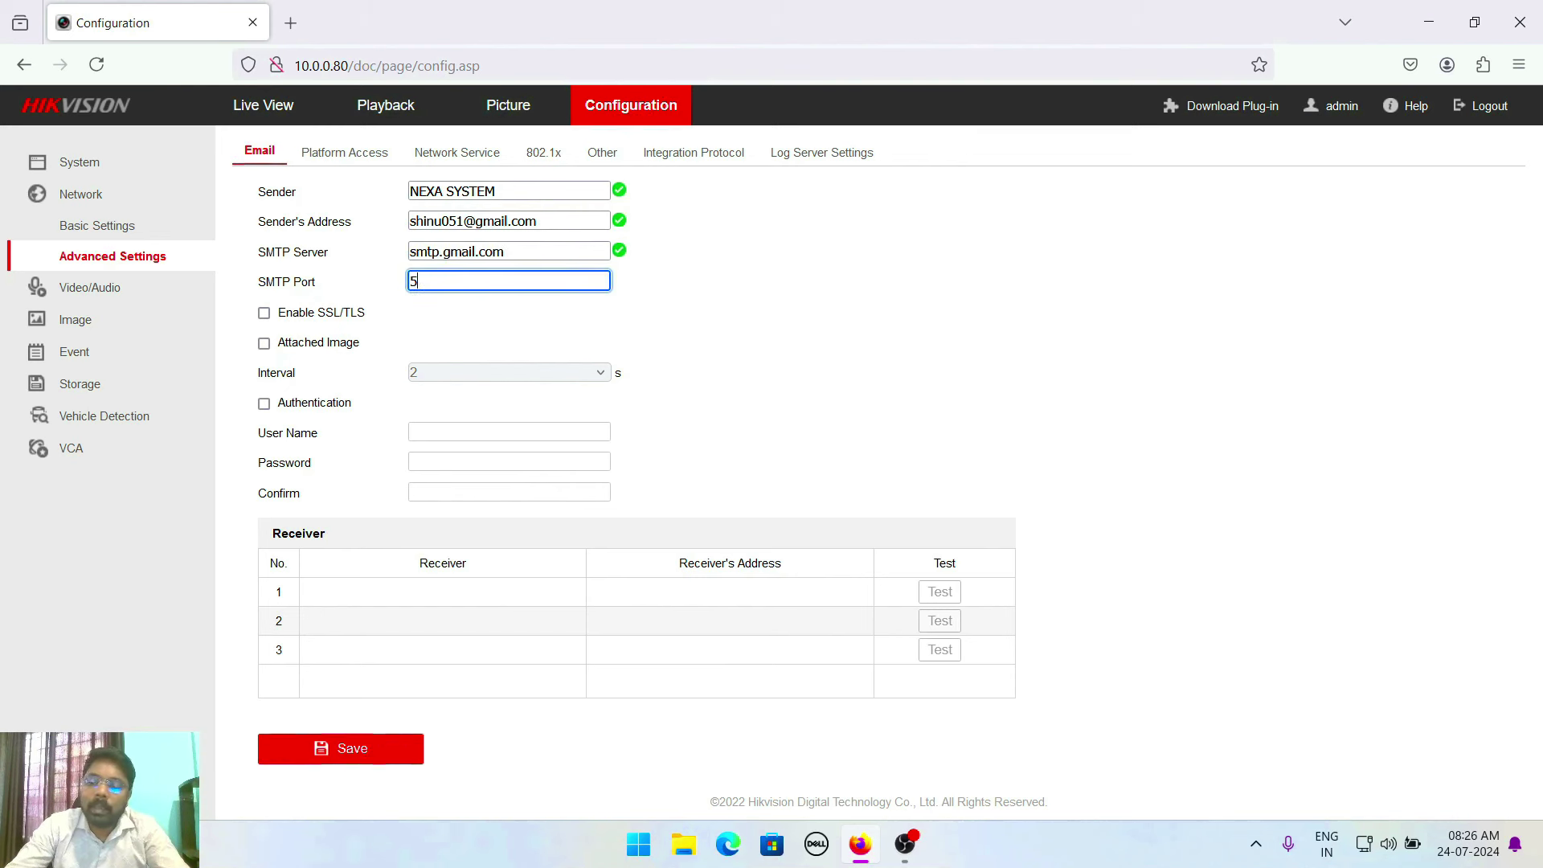
left_click(264, 313)
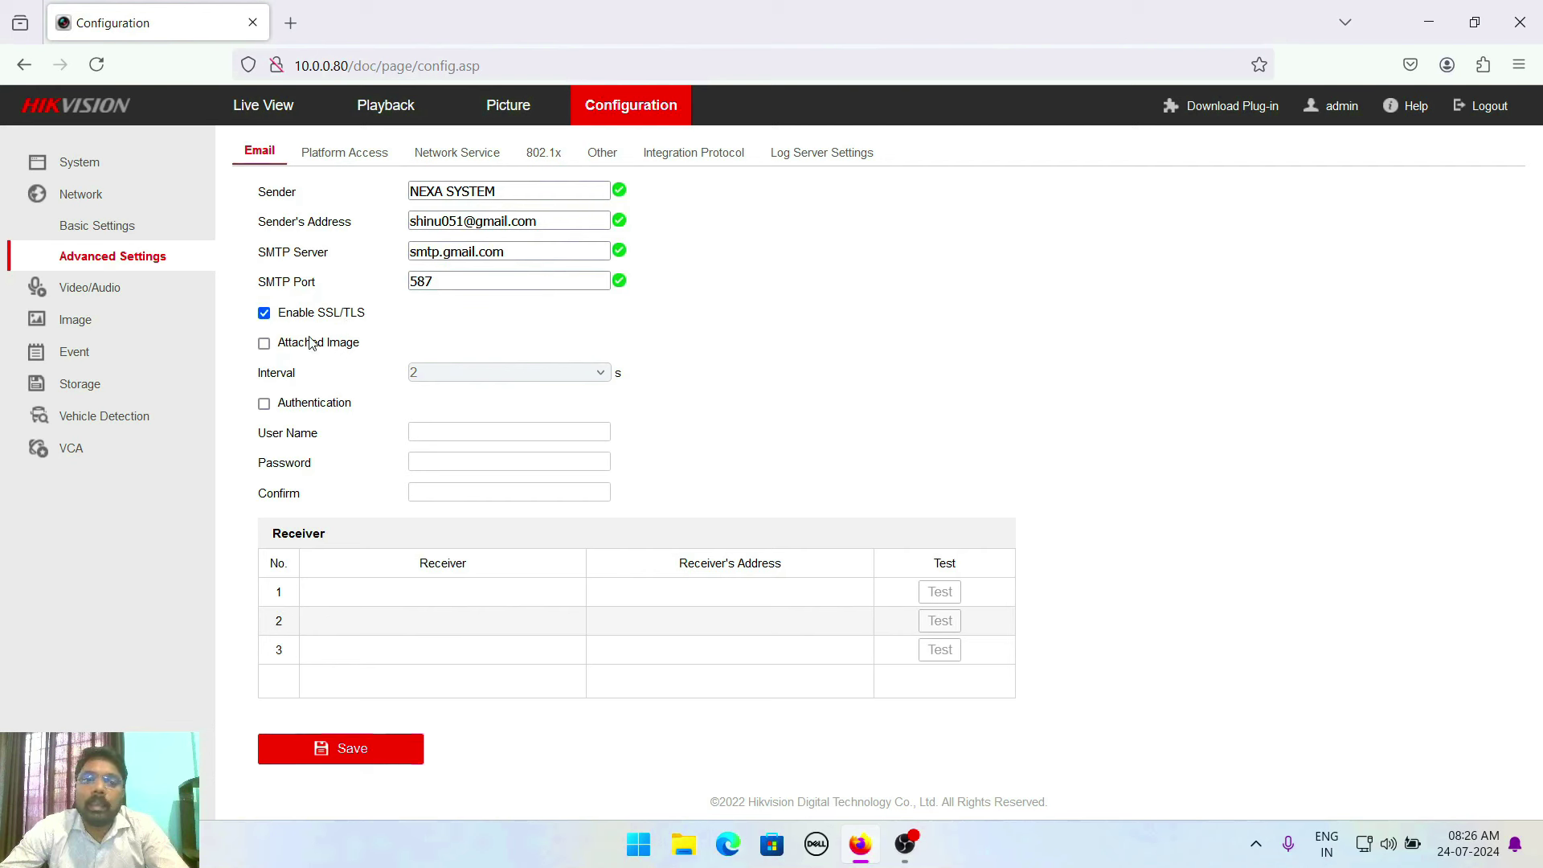
left_click(264, 344)
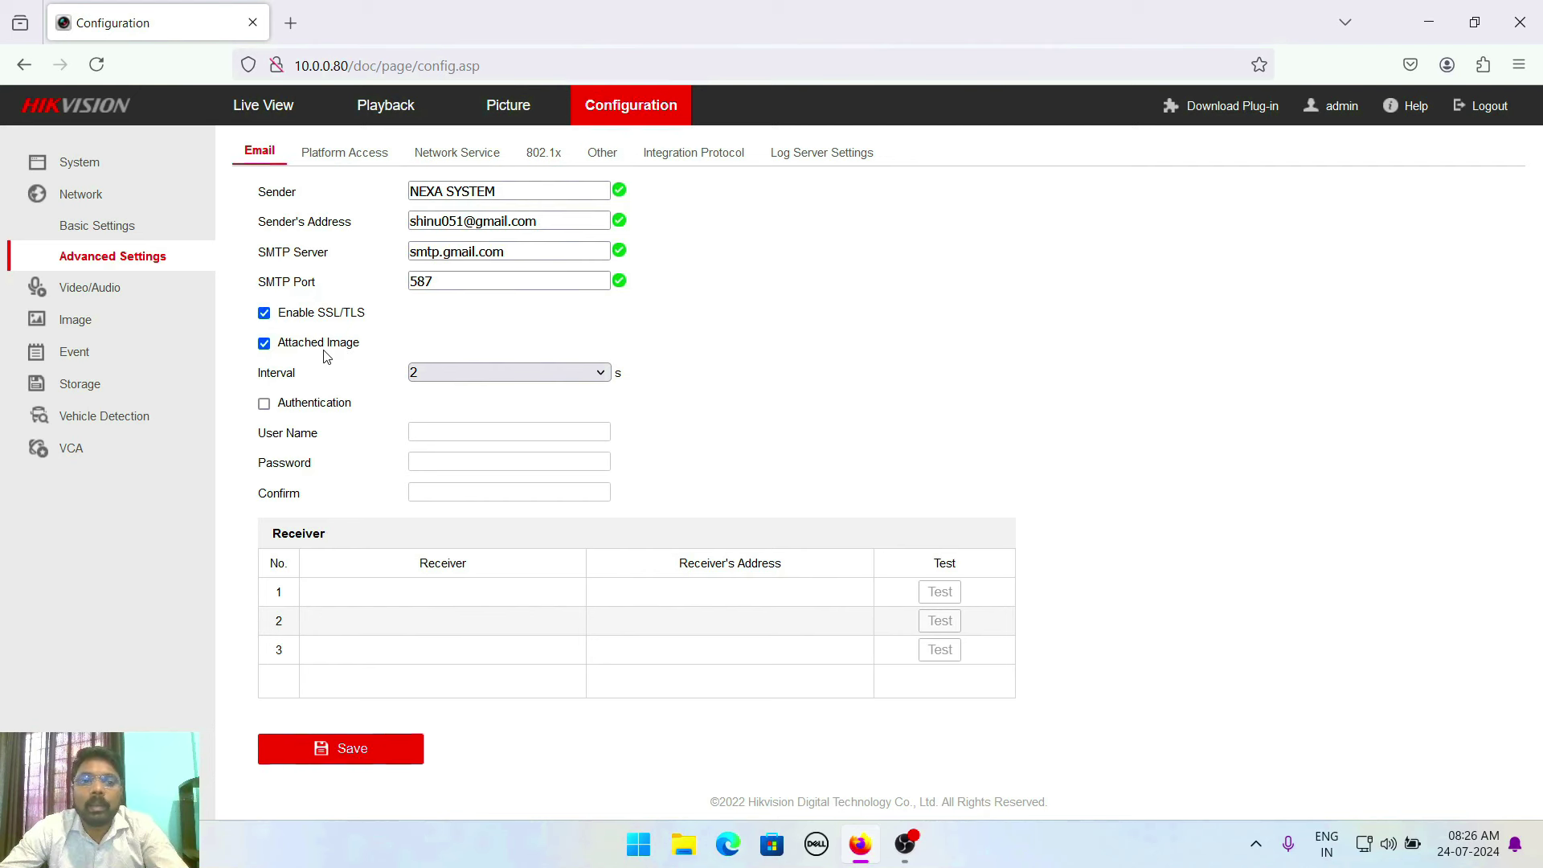
left_click(441, 381)
left_click(430, 466)
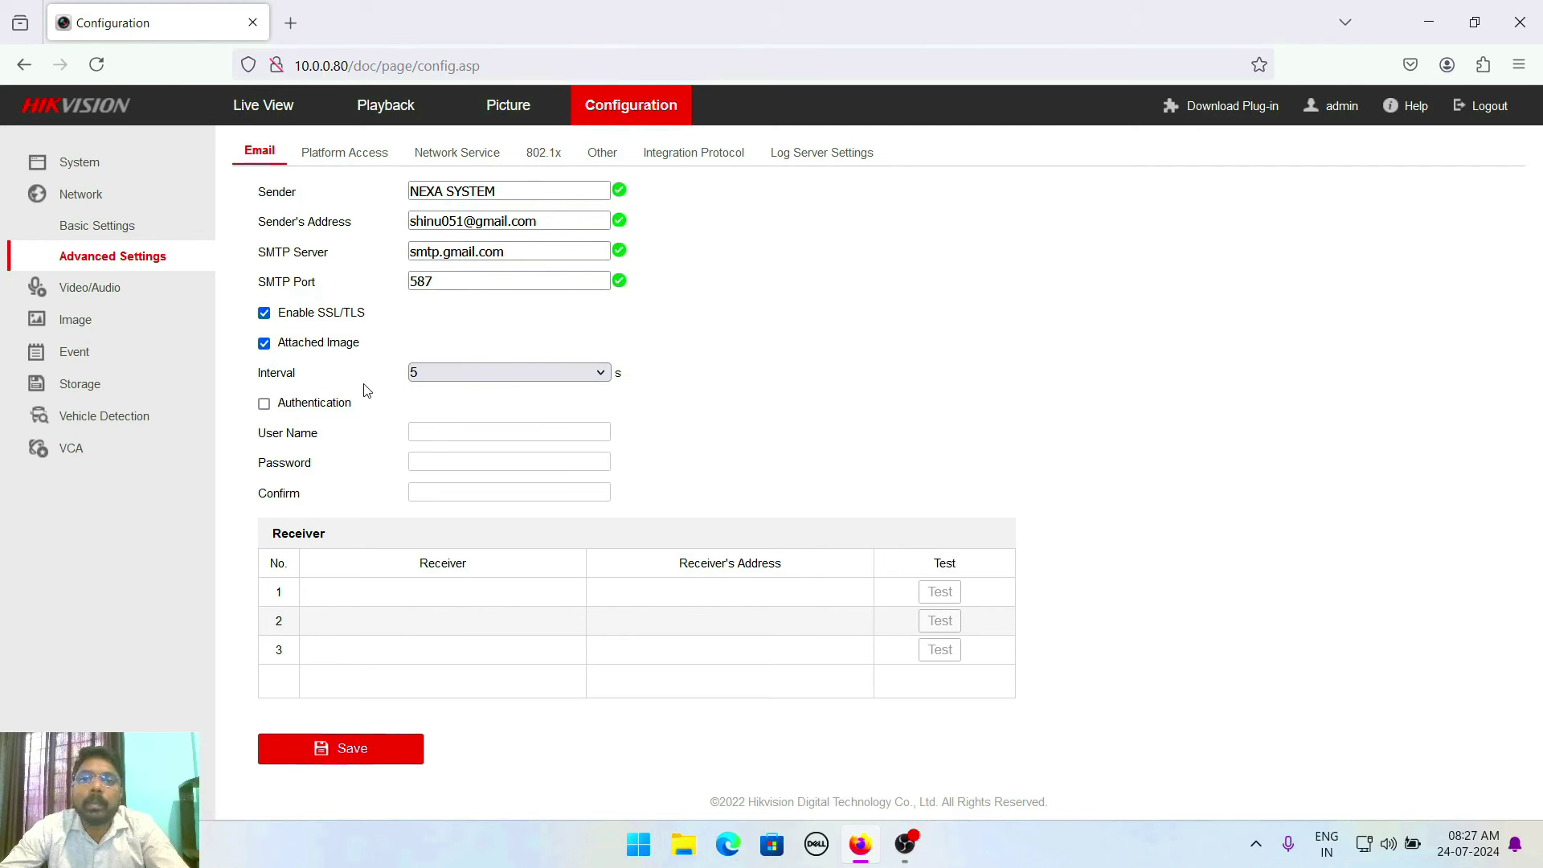
Enable authentication and paste the sender's Gmail address into User Name
left_click(264, 404)
left_click(415, 432)
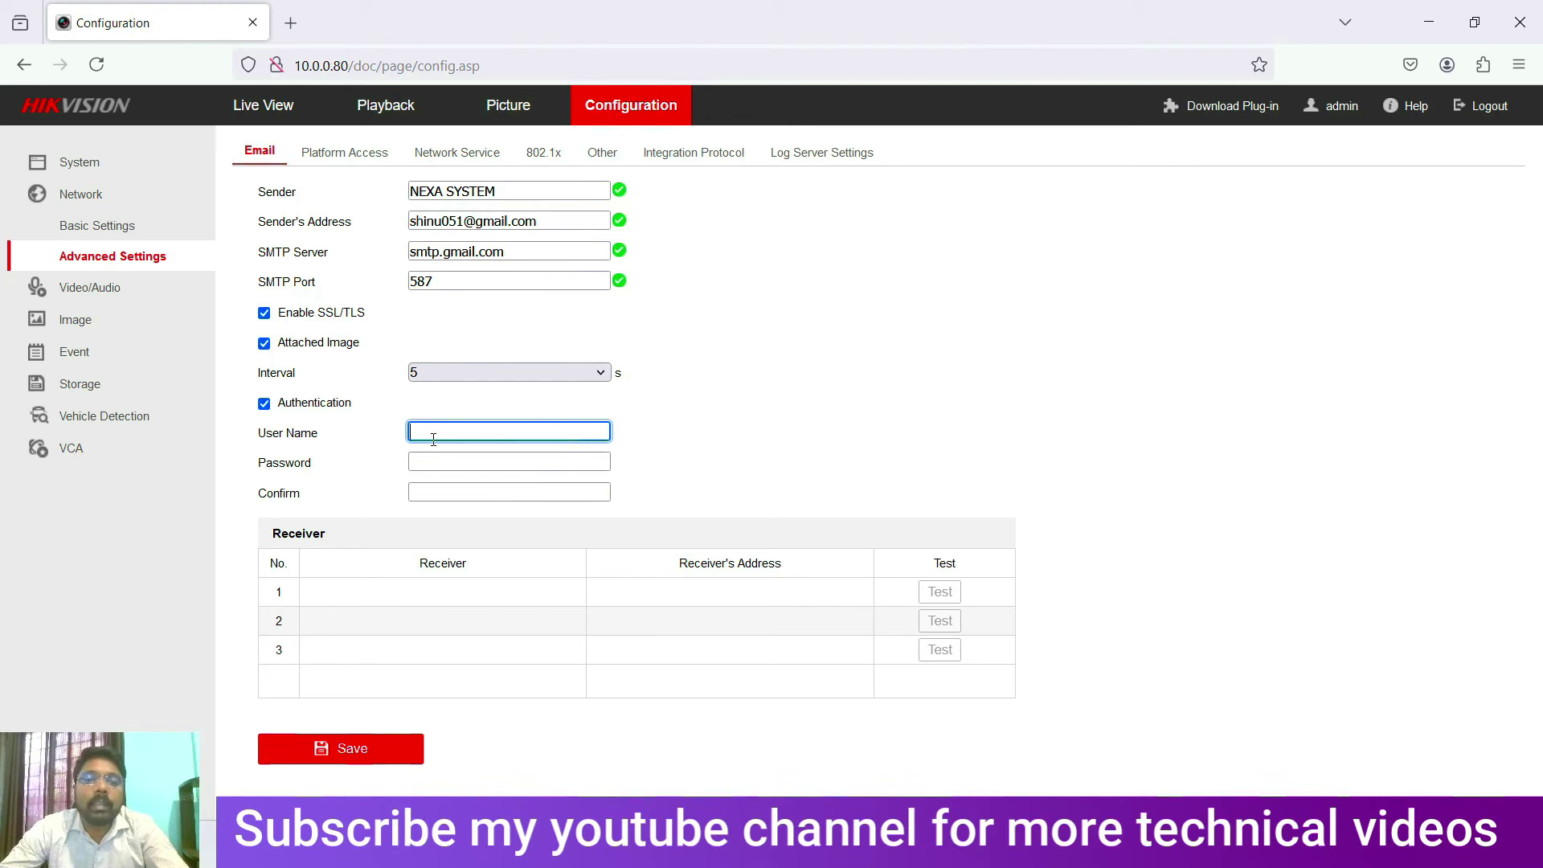
left_click(431, 460)
left_click(740, 444)
left_click(449, 434)
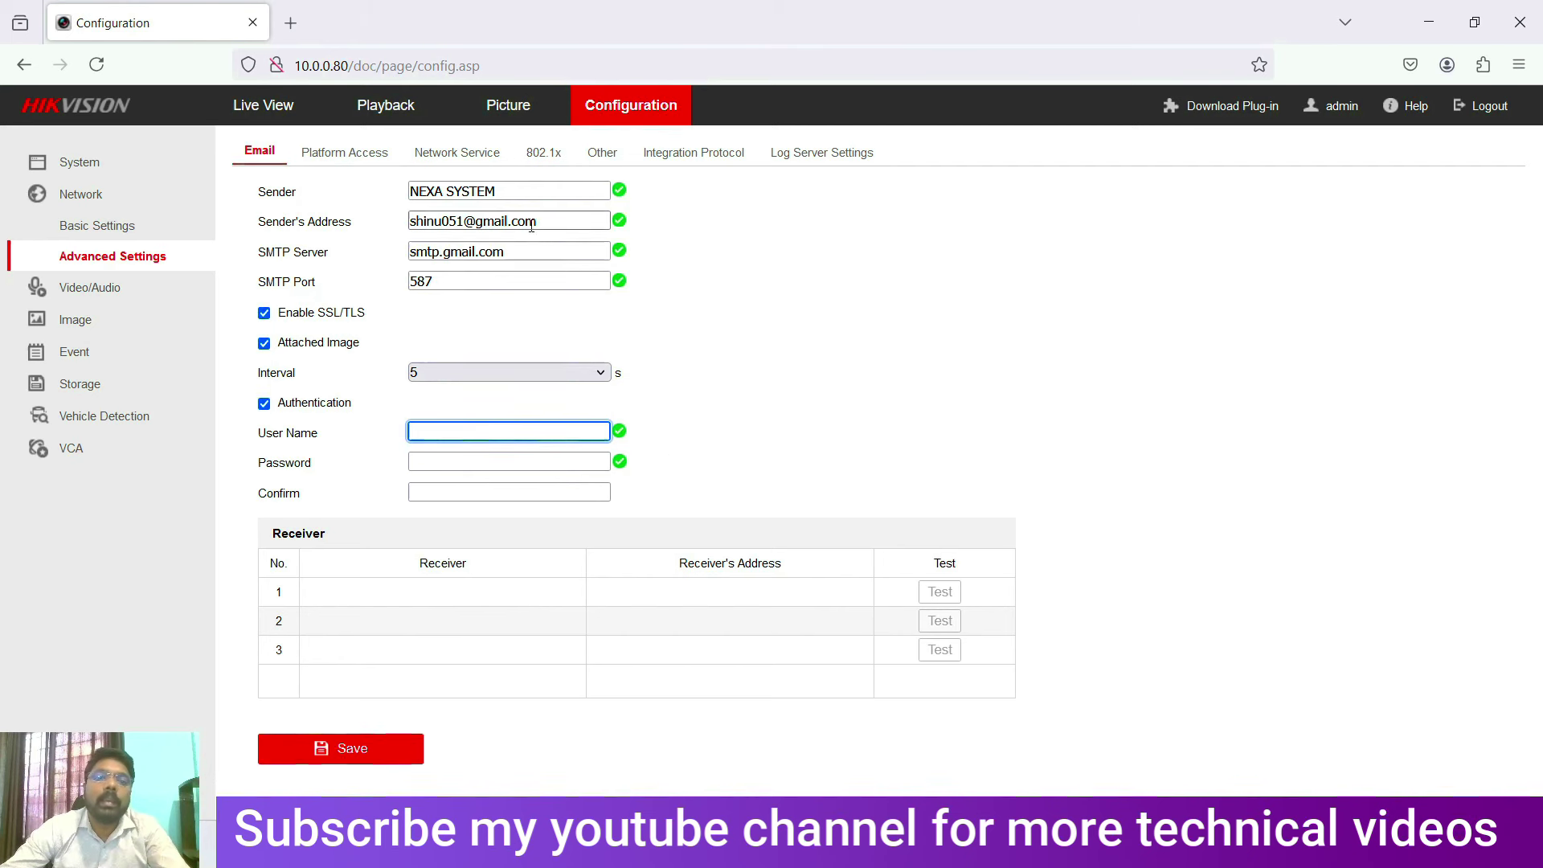
left_click_drag(537, 221, 336, 226)
key("ctrl+c")
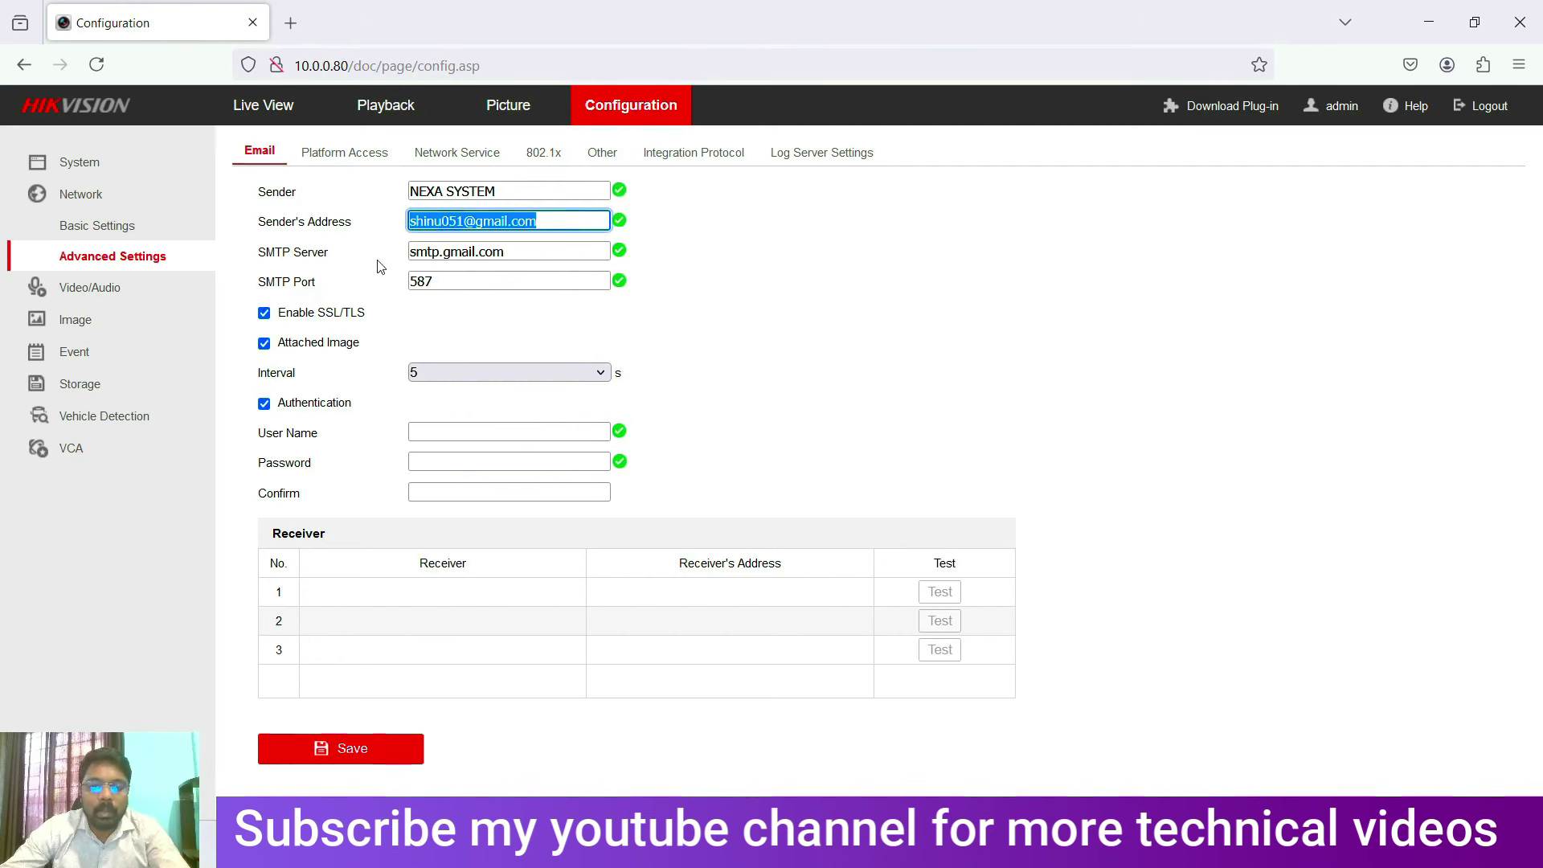
left_click(448, 434)
key("ctrl+v")
Dismiss the browser's password suggestions on the password fields and open a new tab
left_click(575, 460)
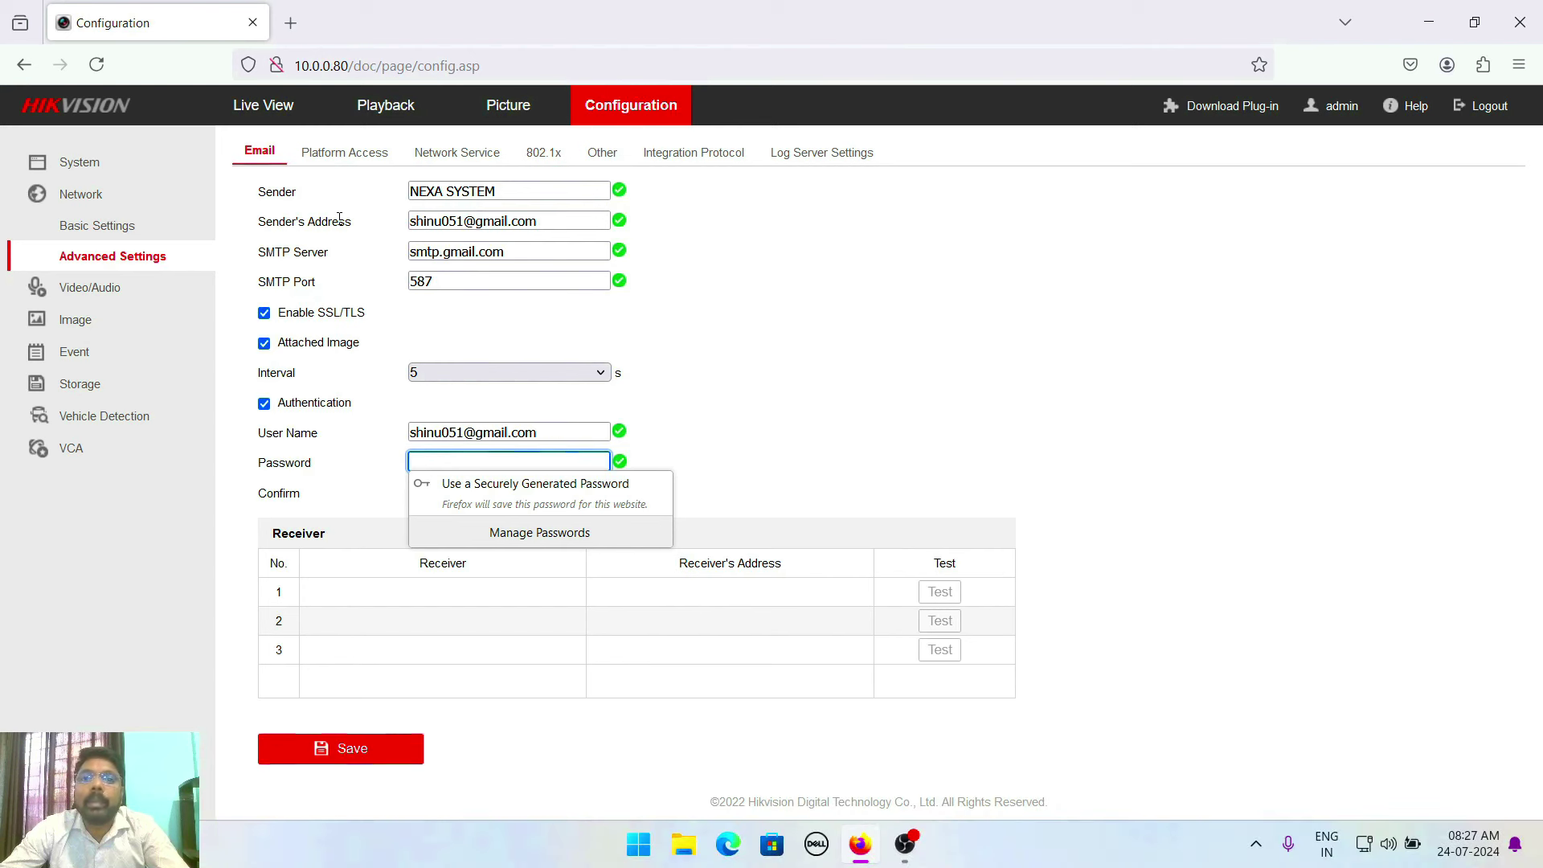
left_click(782, 359)
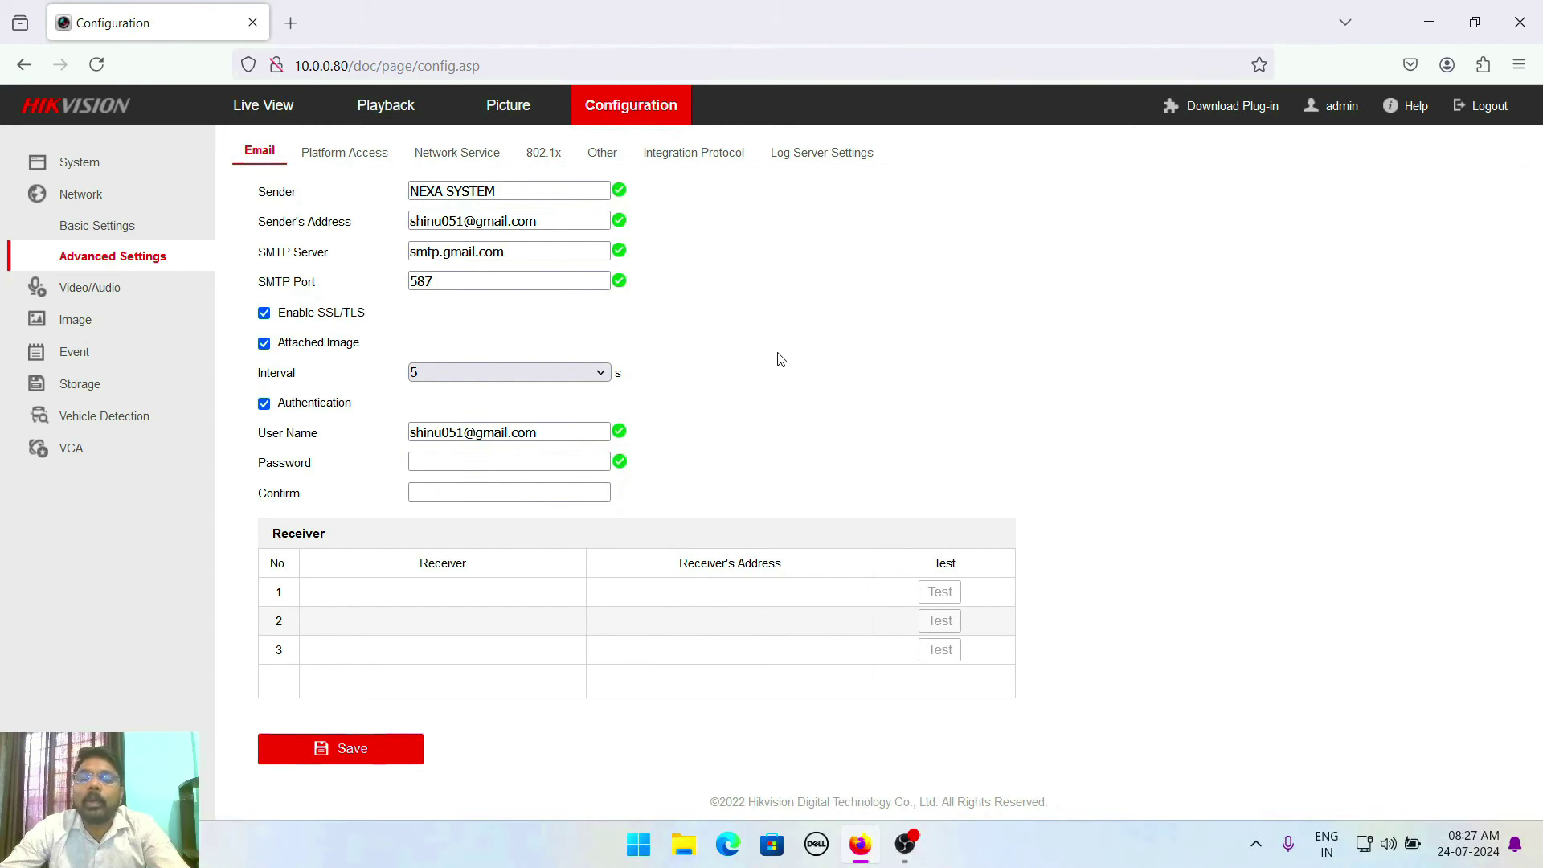
left_click(419, 489)
left_click(435, 464)
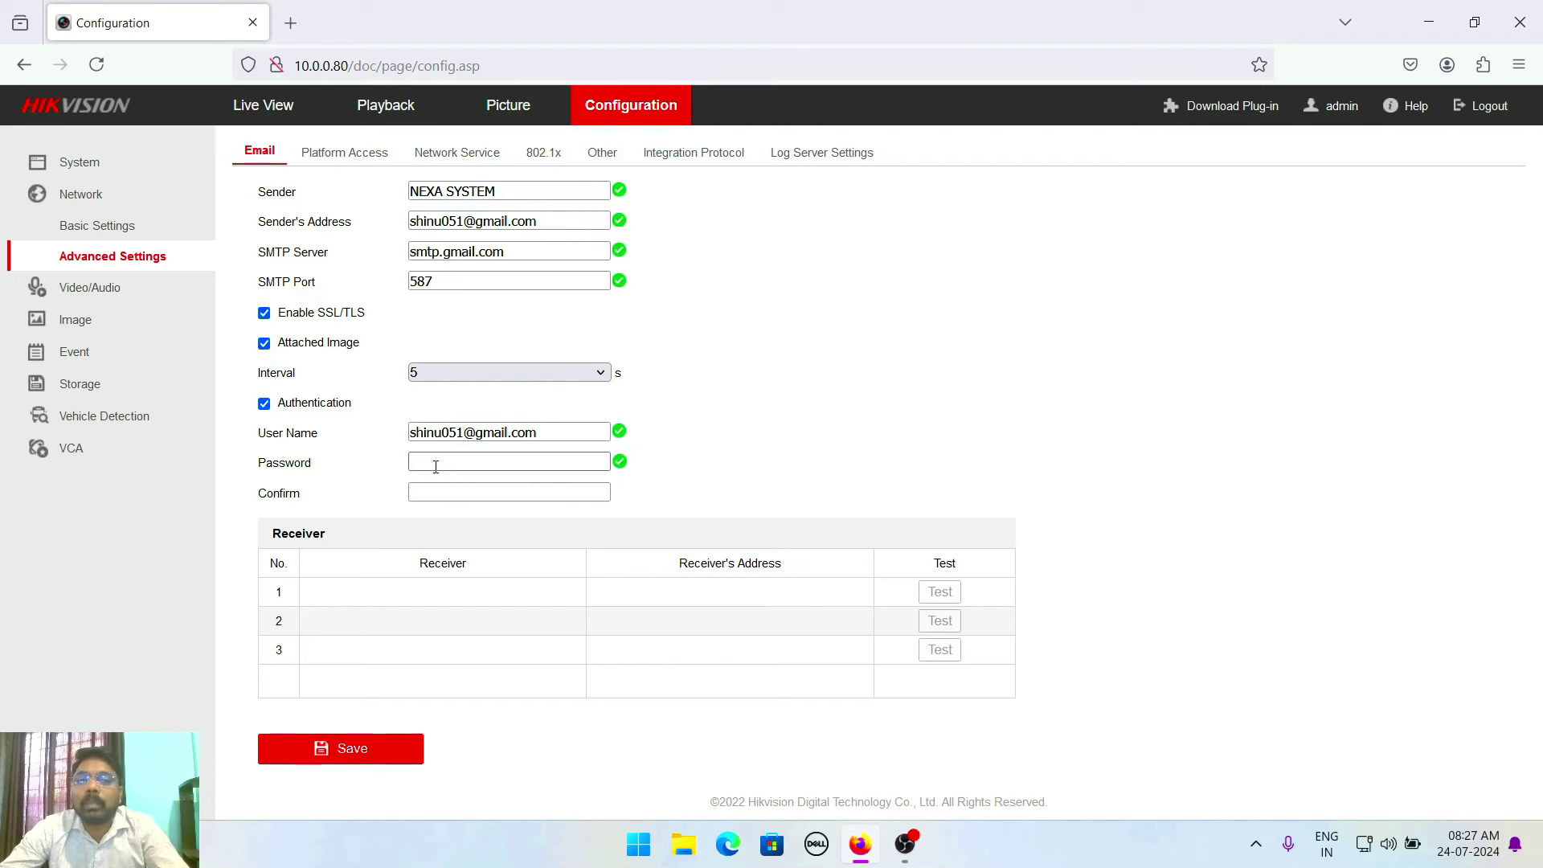
left_click(290, 23)
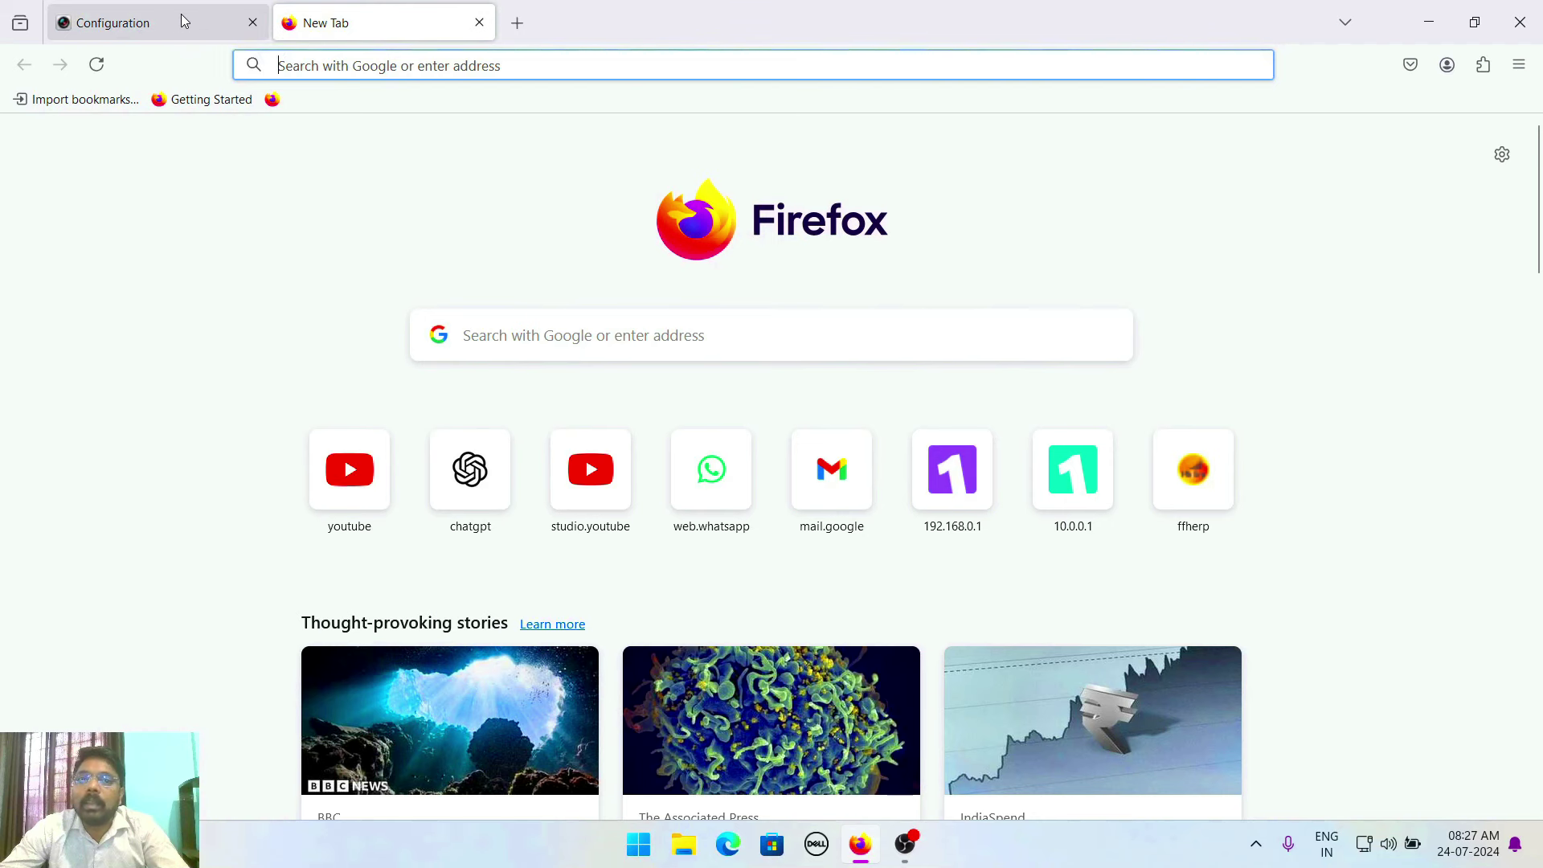
Load gmail.com in the new Firefox tab
left_click(347, 64)
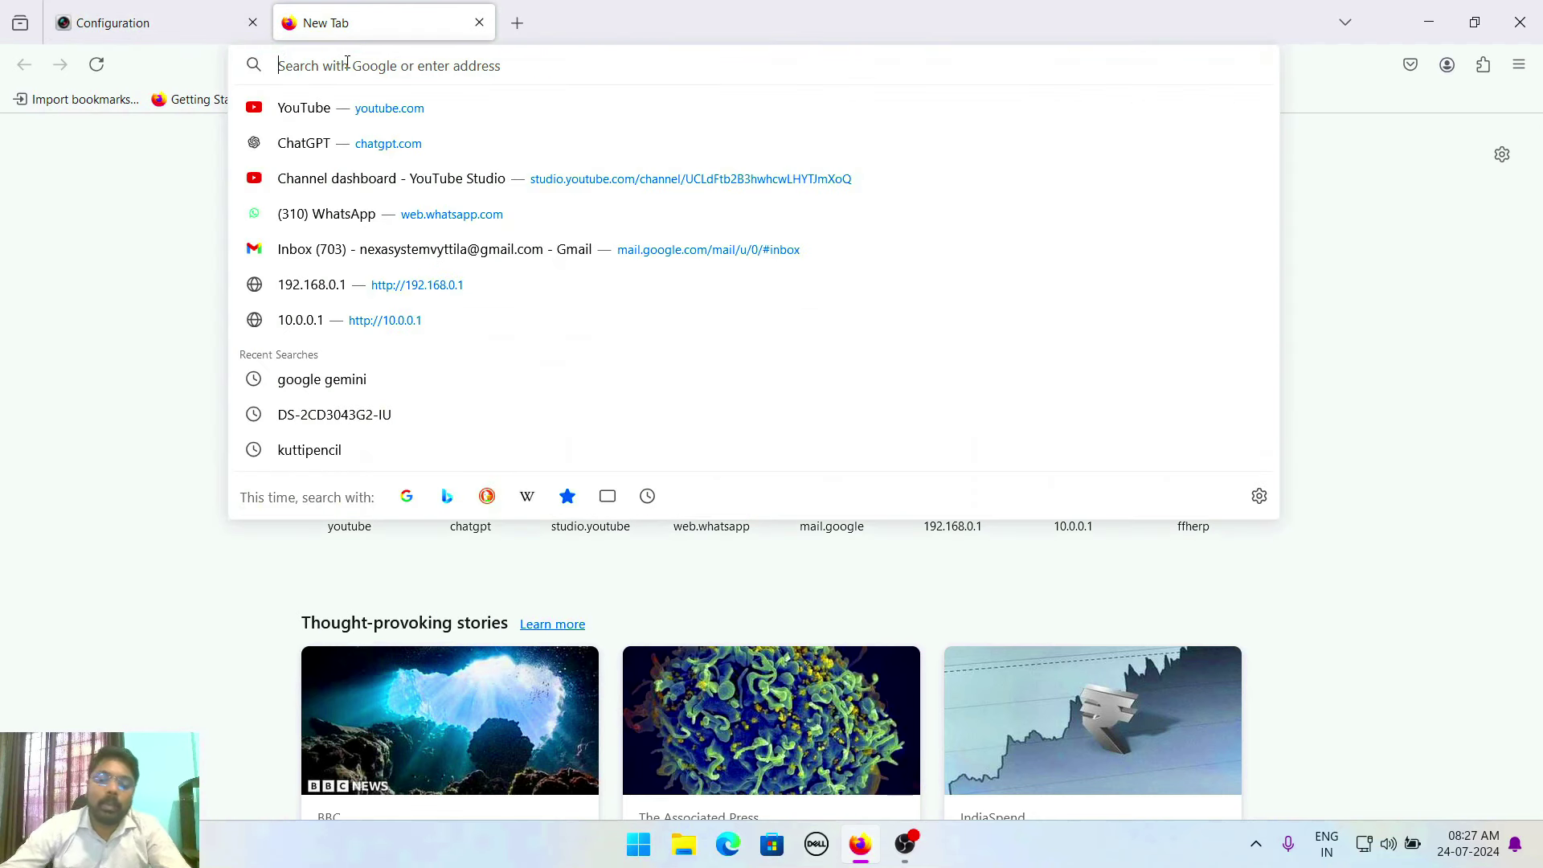
type("gmail.com")
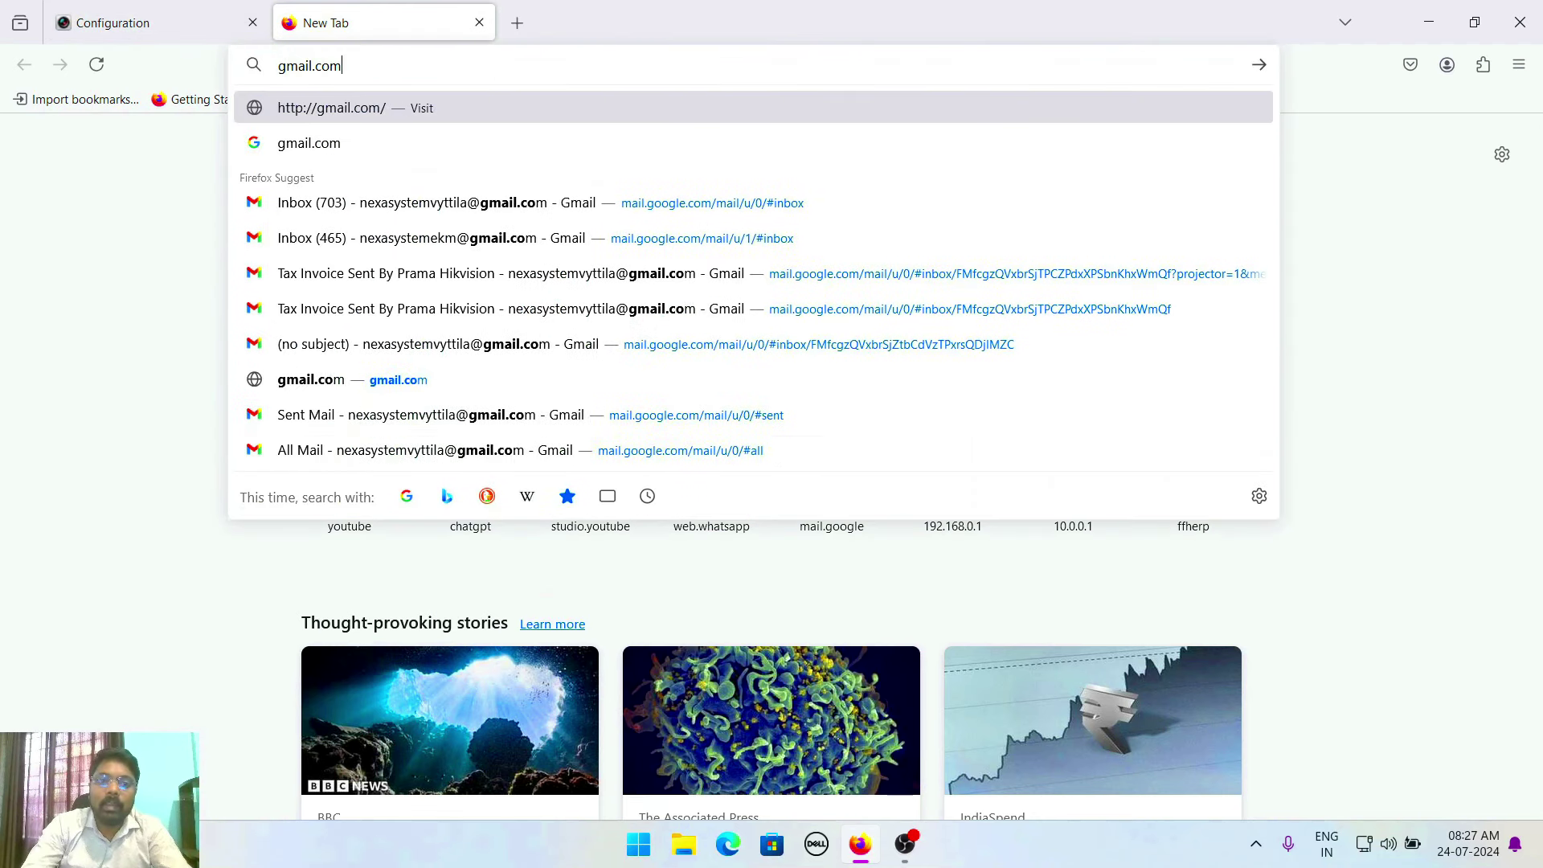
key("Return")
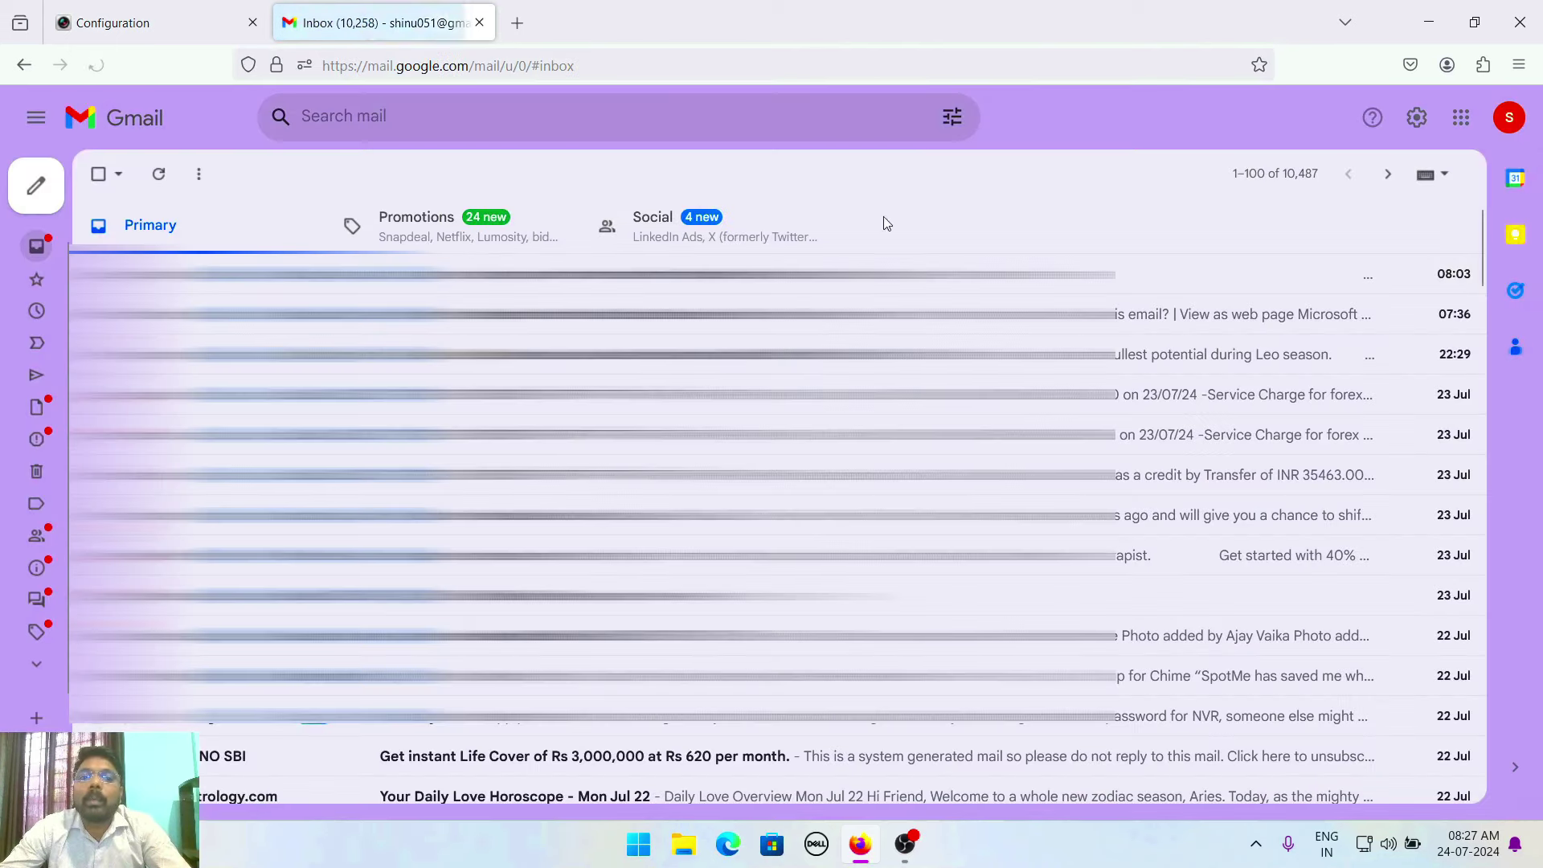
left_click(1499, 121)
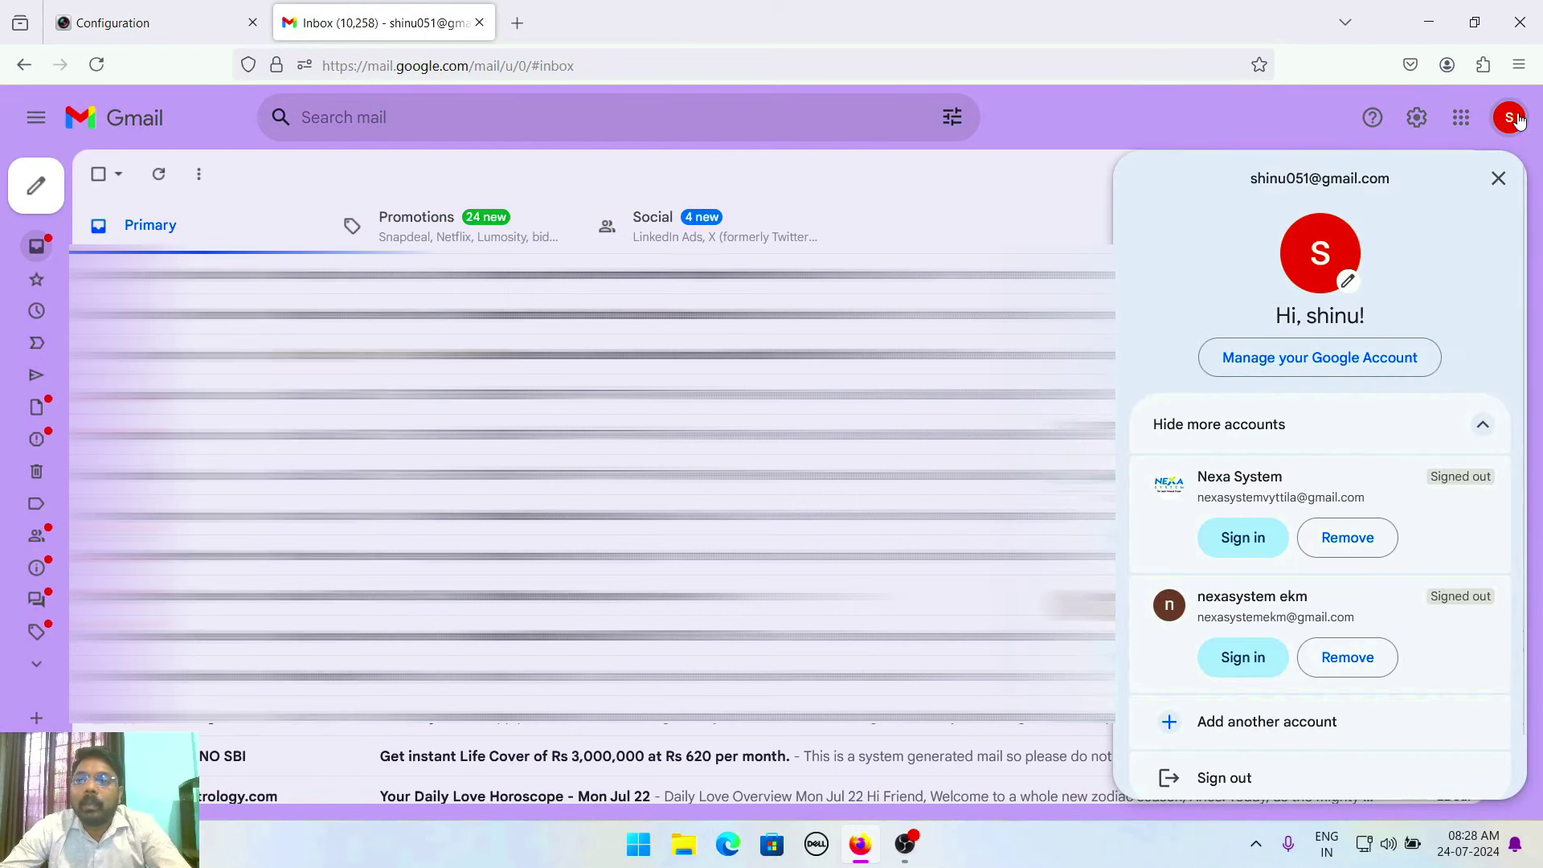
left_click(1517, 119)
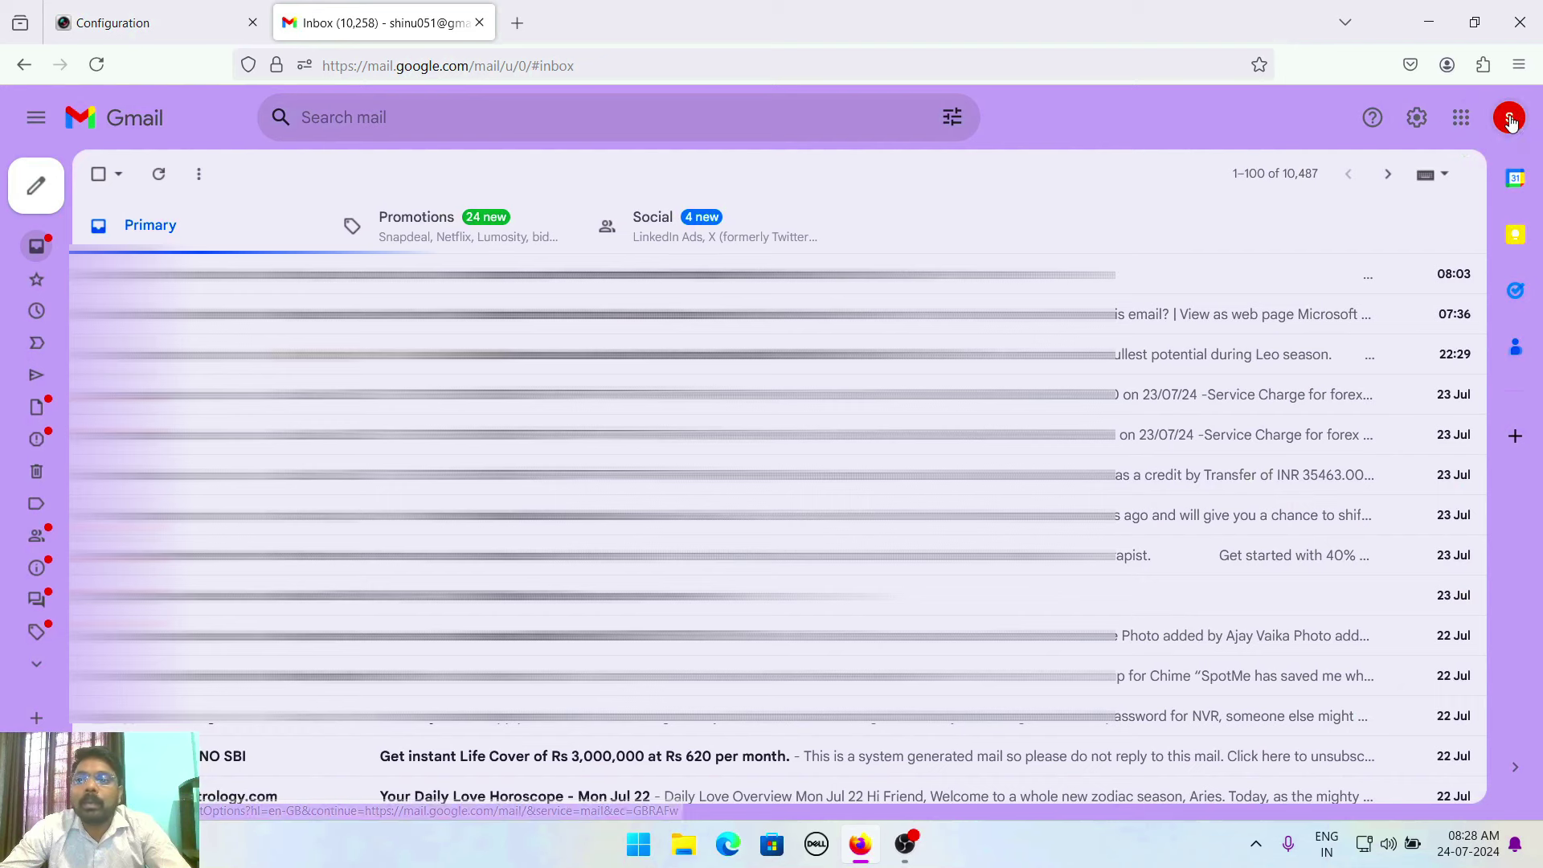
left_click(1511, 120)
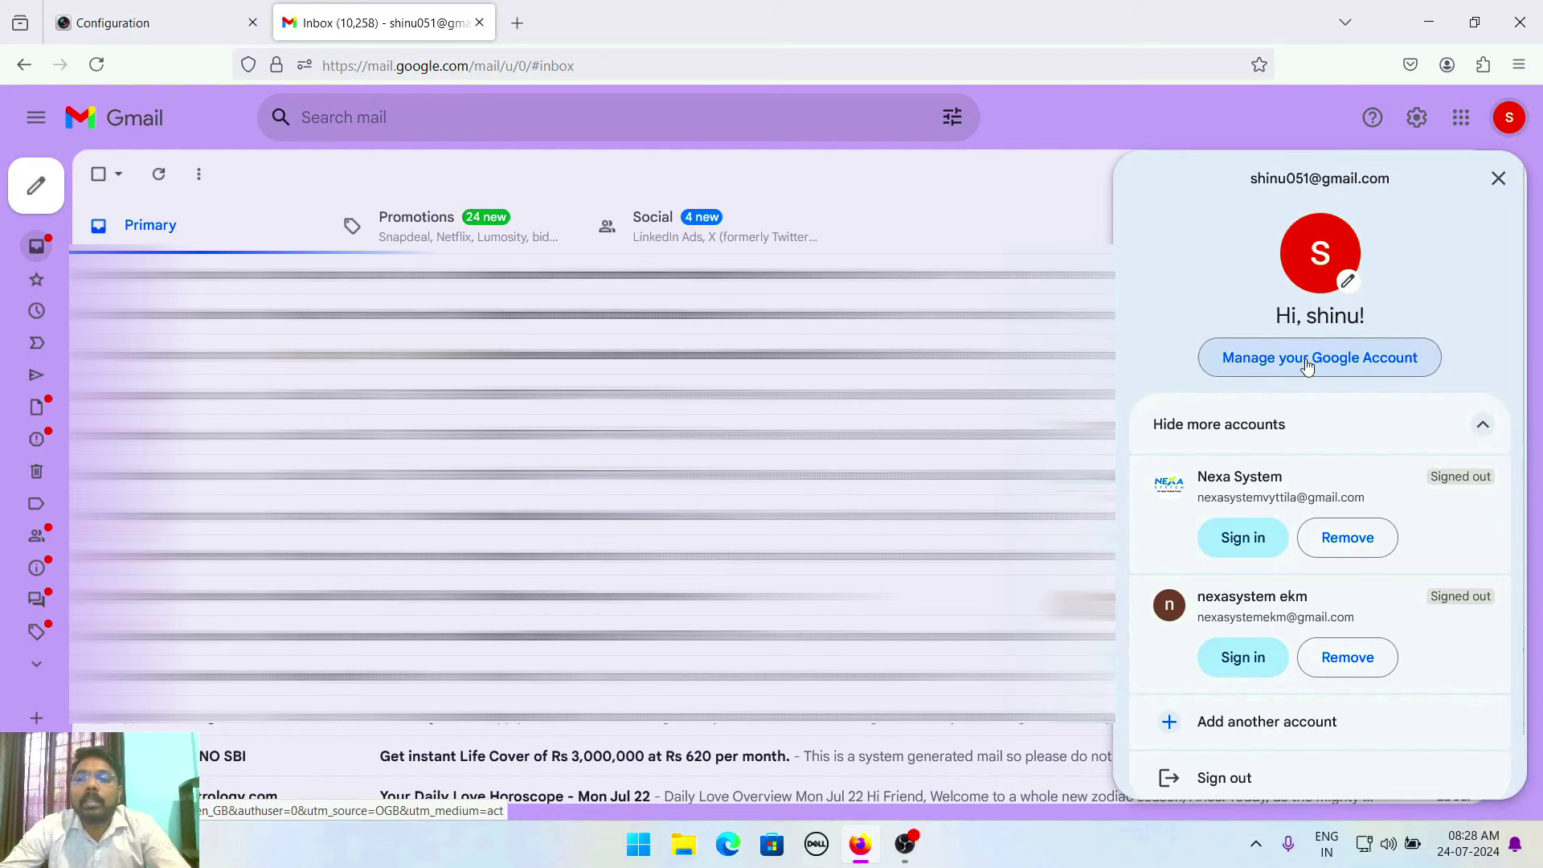
left_click(1337, 367)
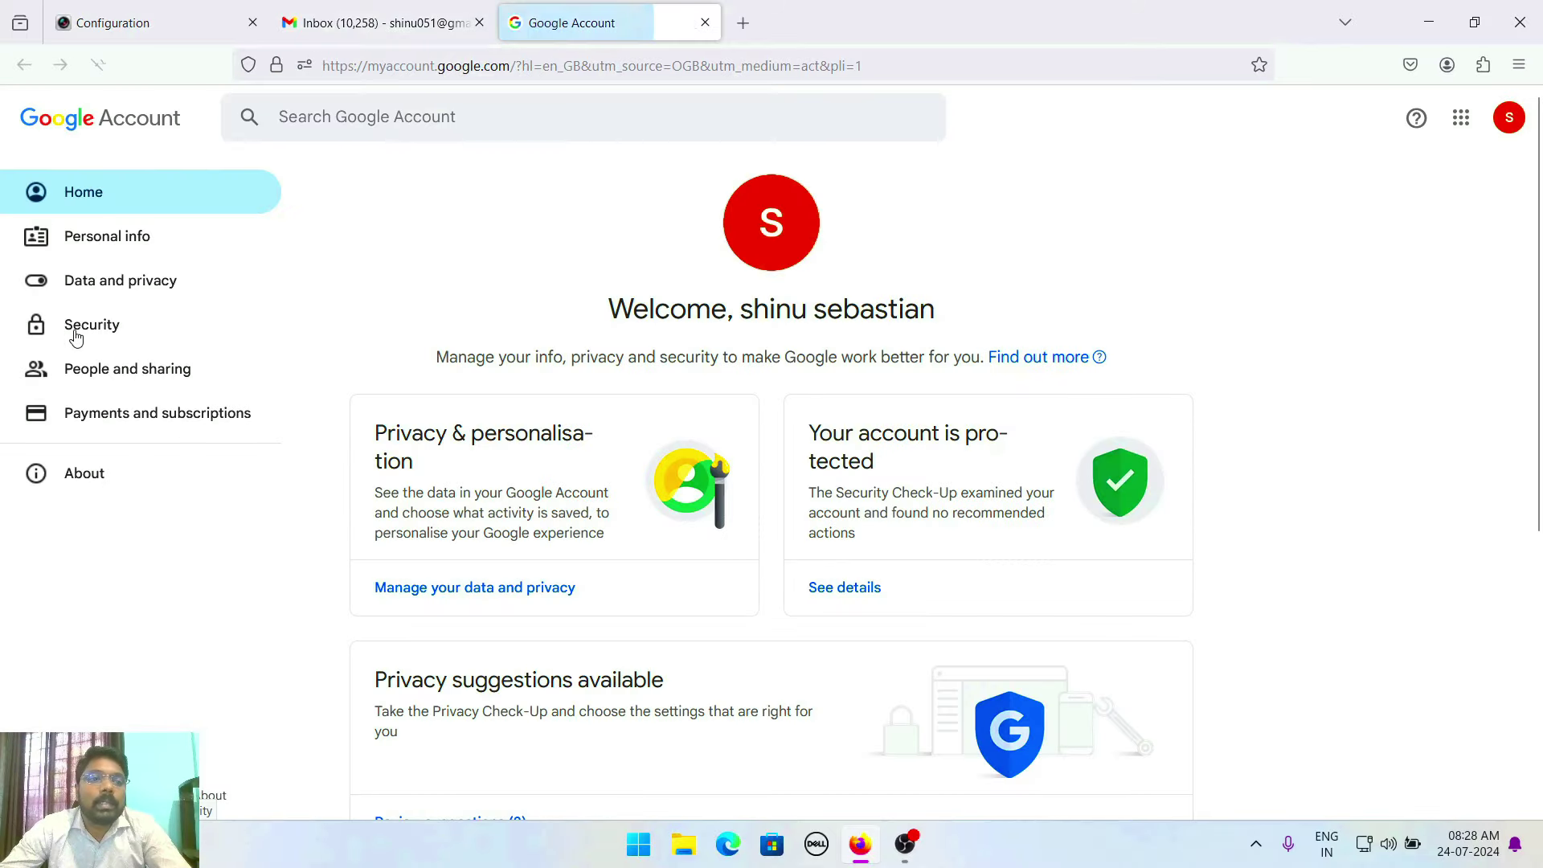
Search the Google Account settings for 'app password' and open App passwords
left_click(89, 332)
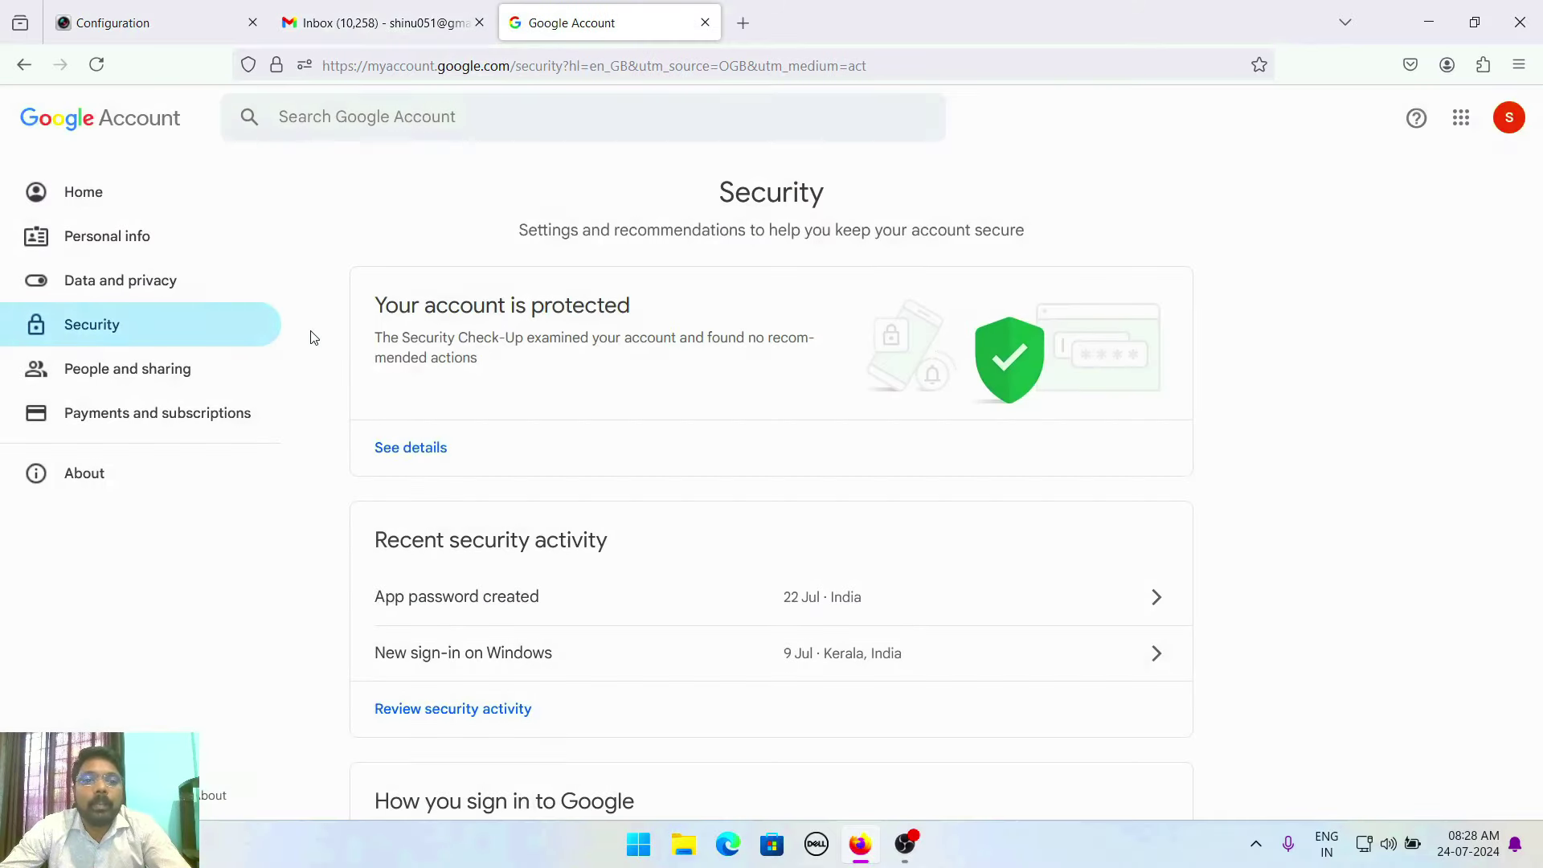
scroll(560, 384, "down", 12)
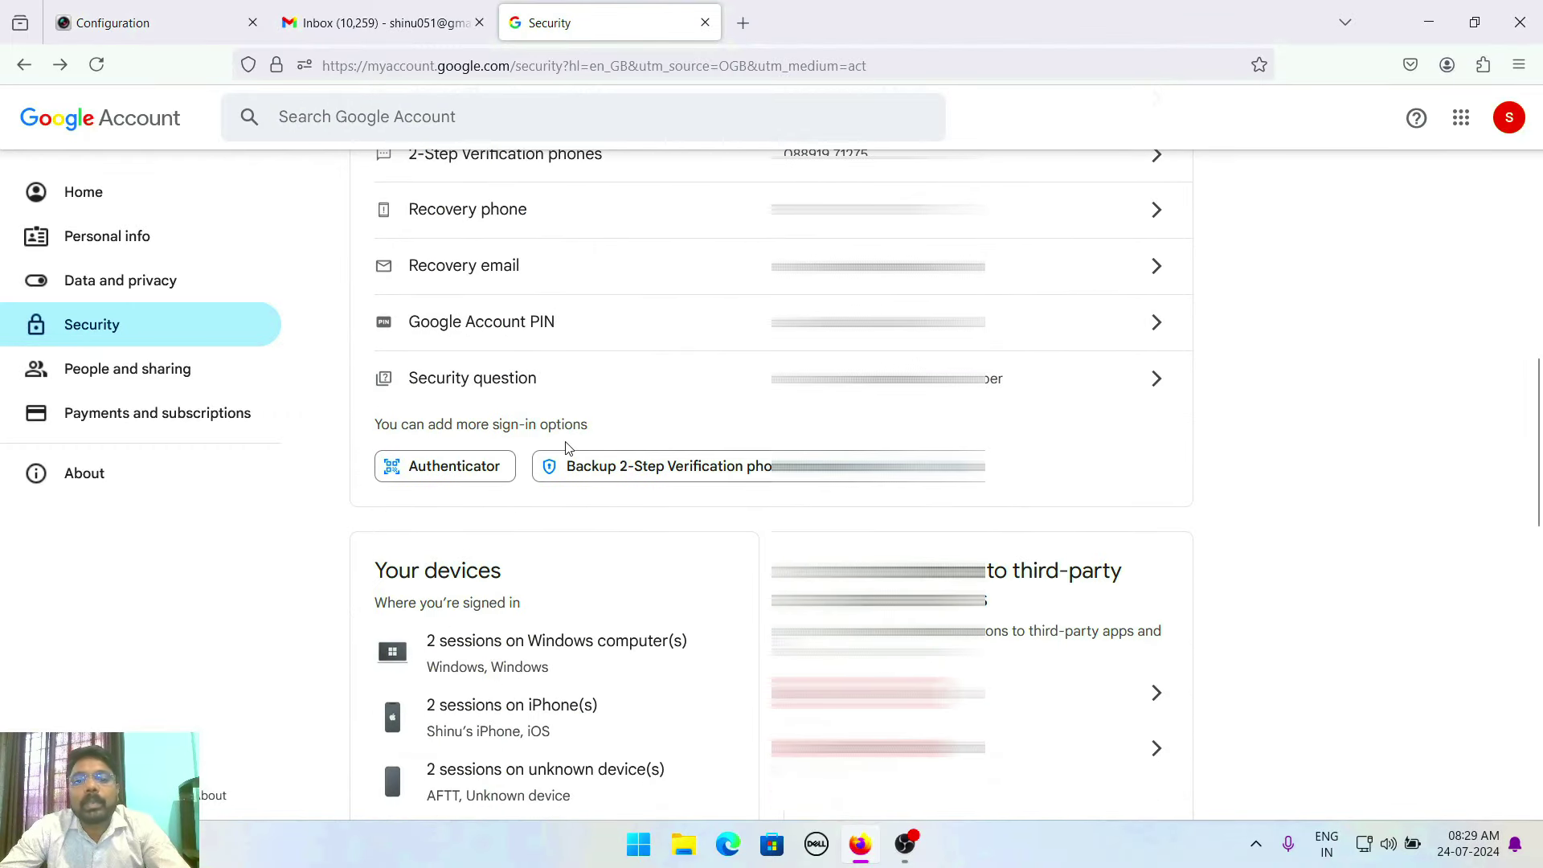
scroll(566, 448, "up", 10)
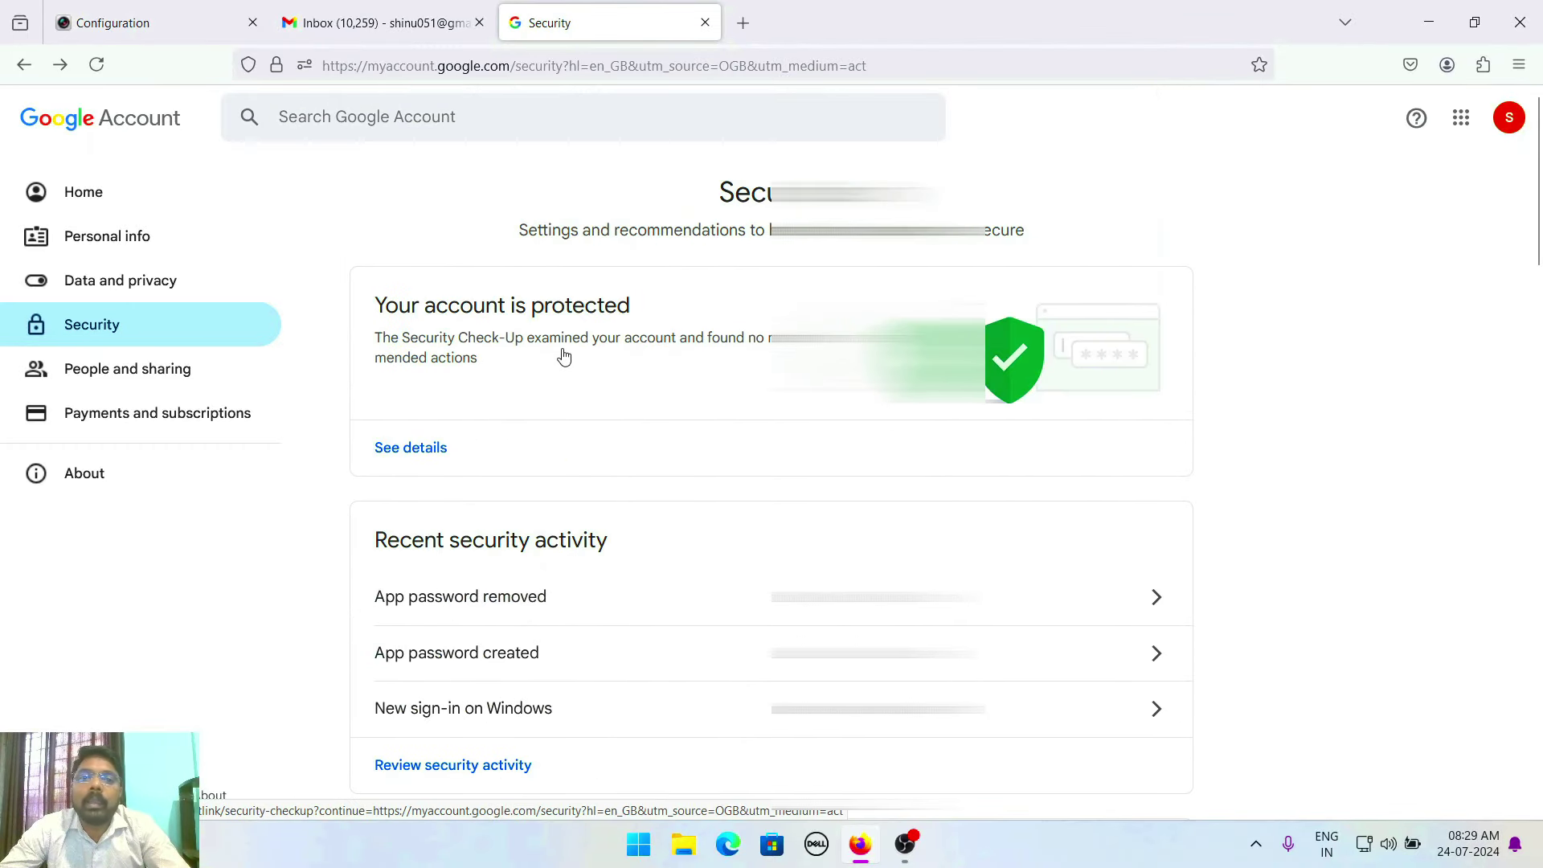
left_click(366, 122)
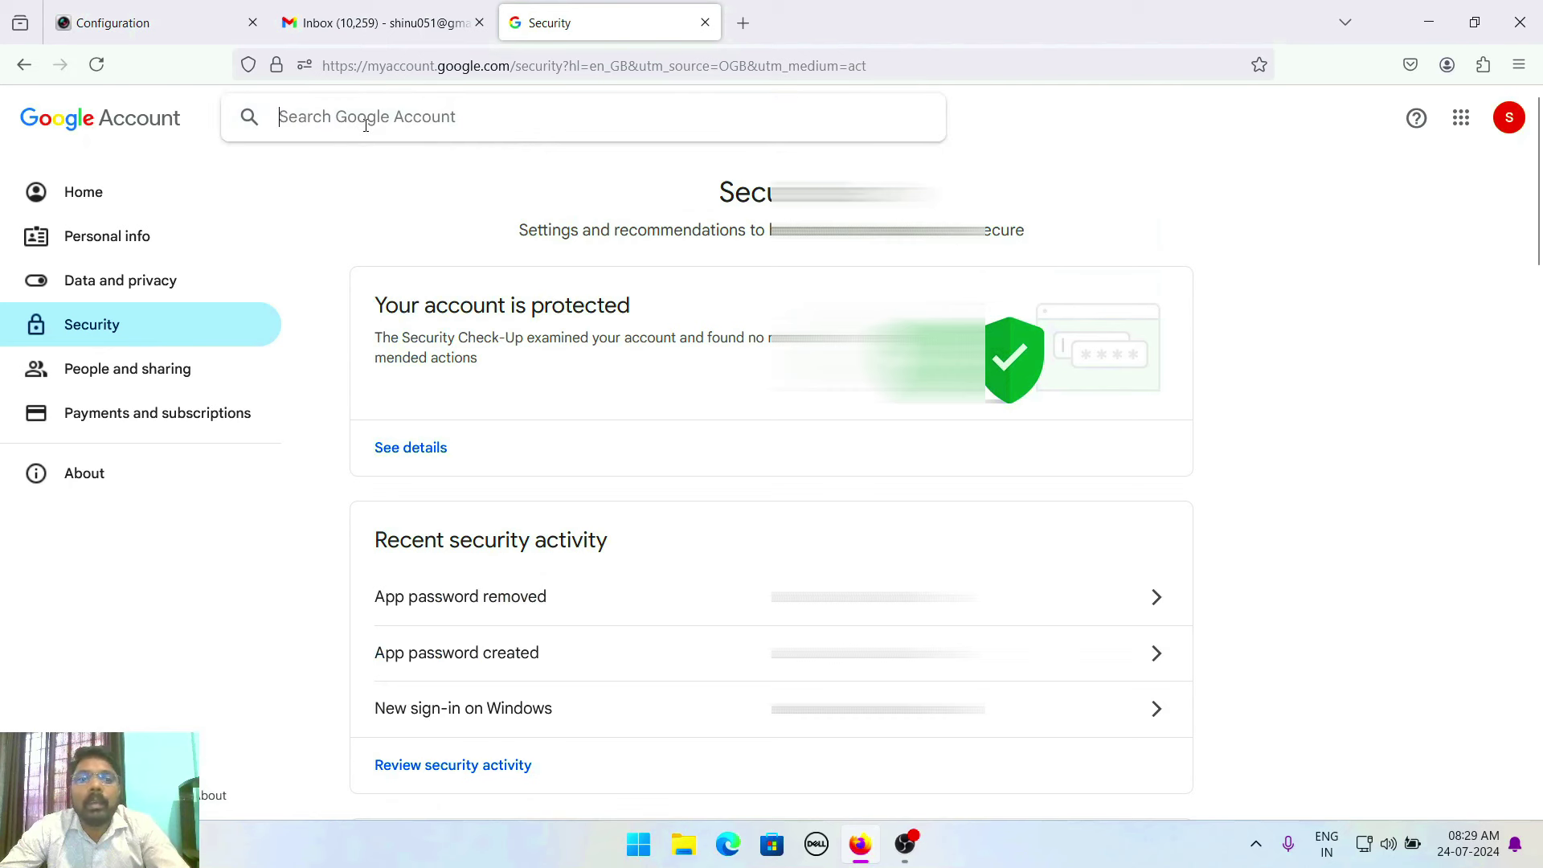
type("app p")
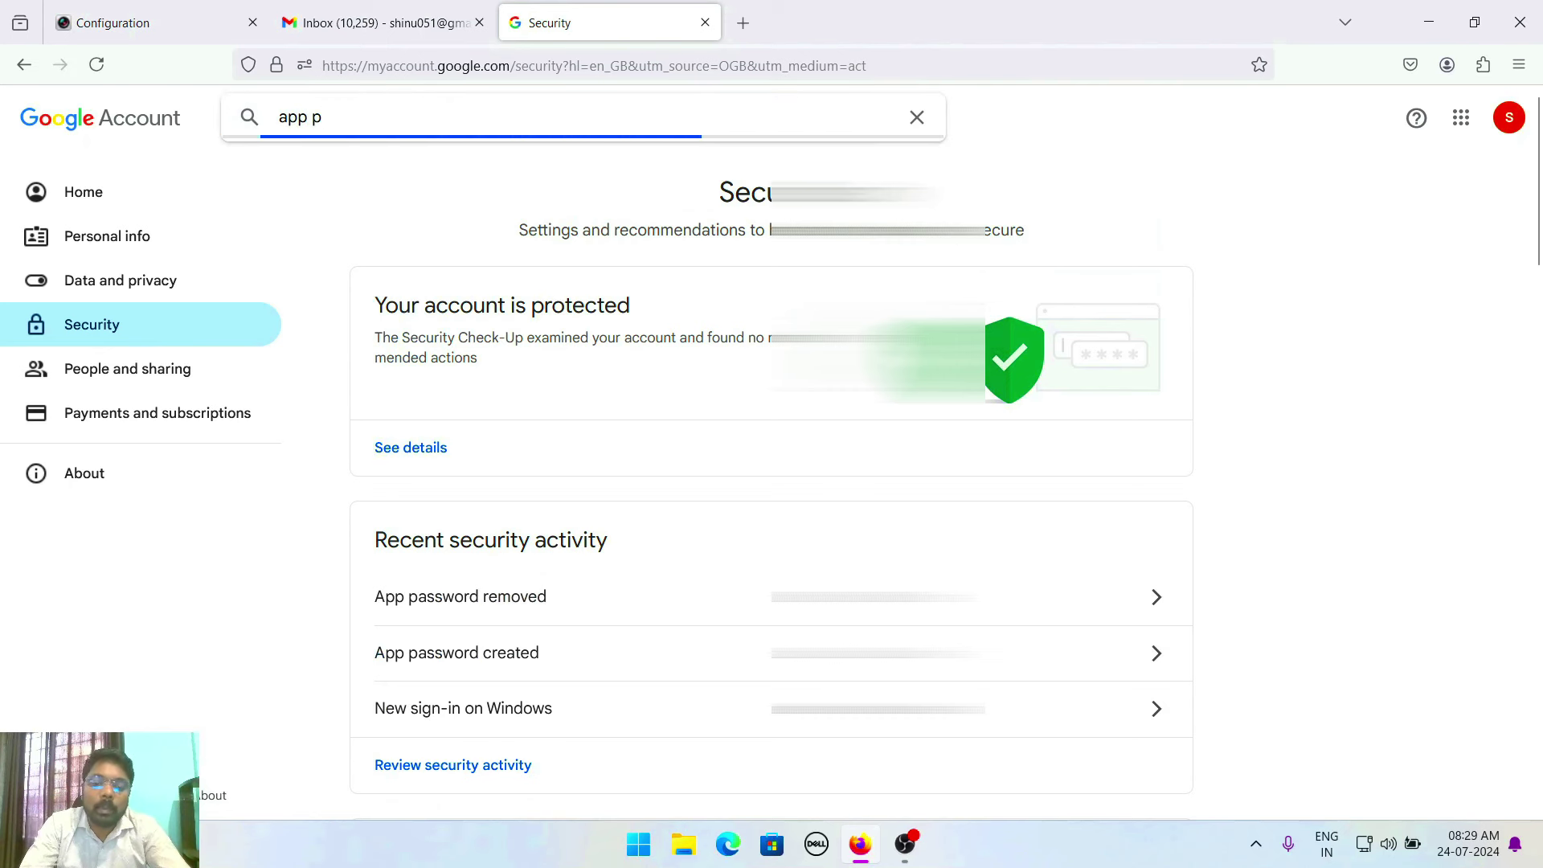
type("assword")
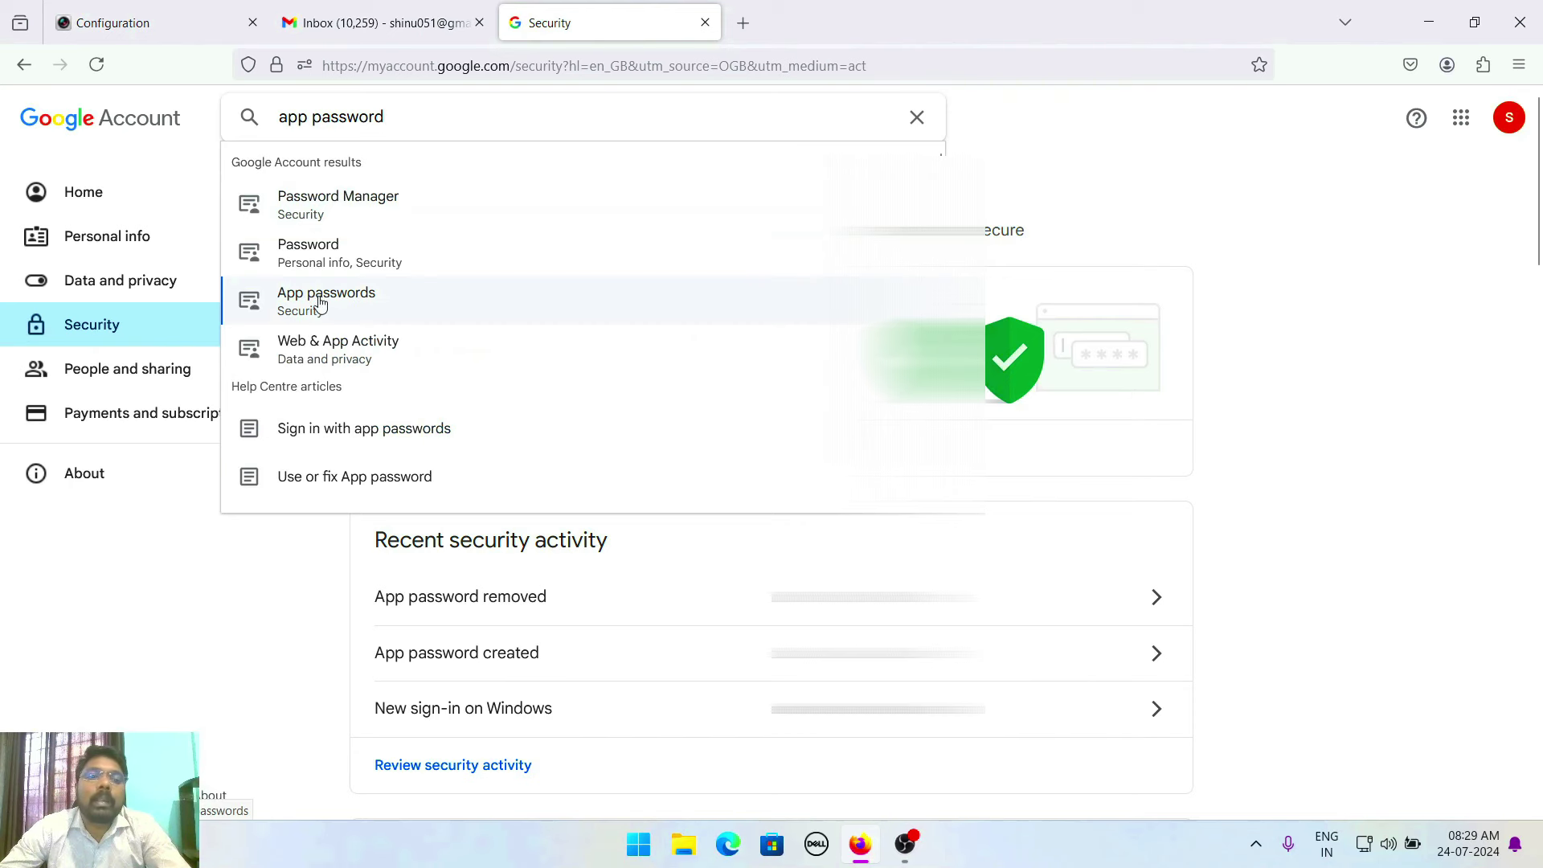
left_click(323, 310)
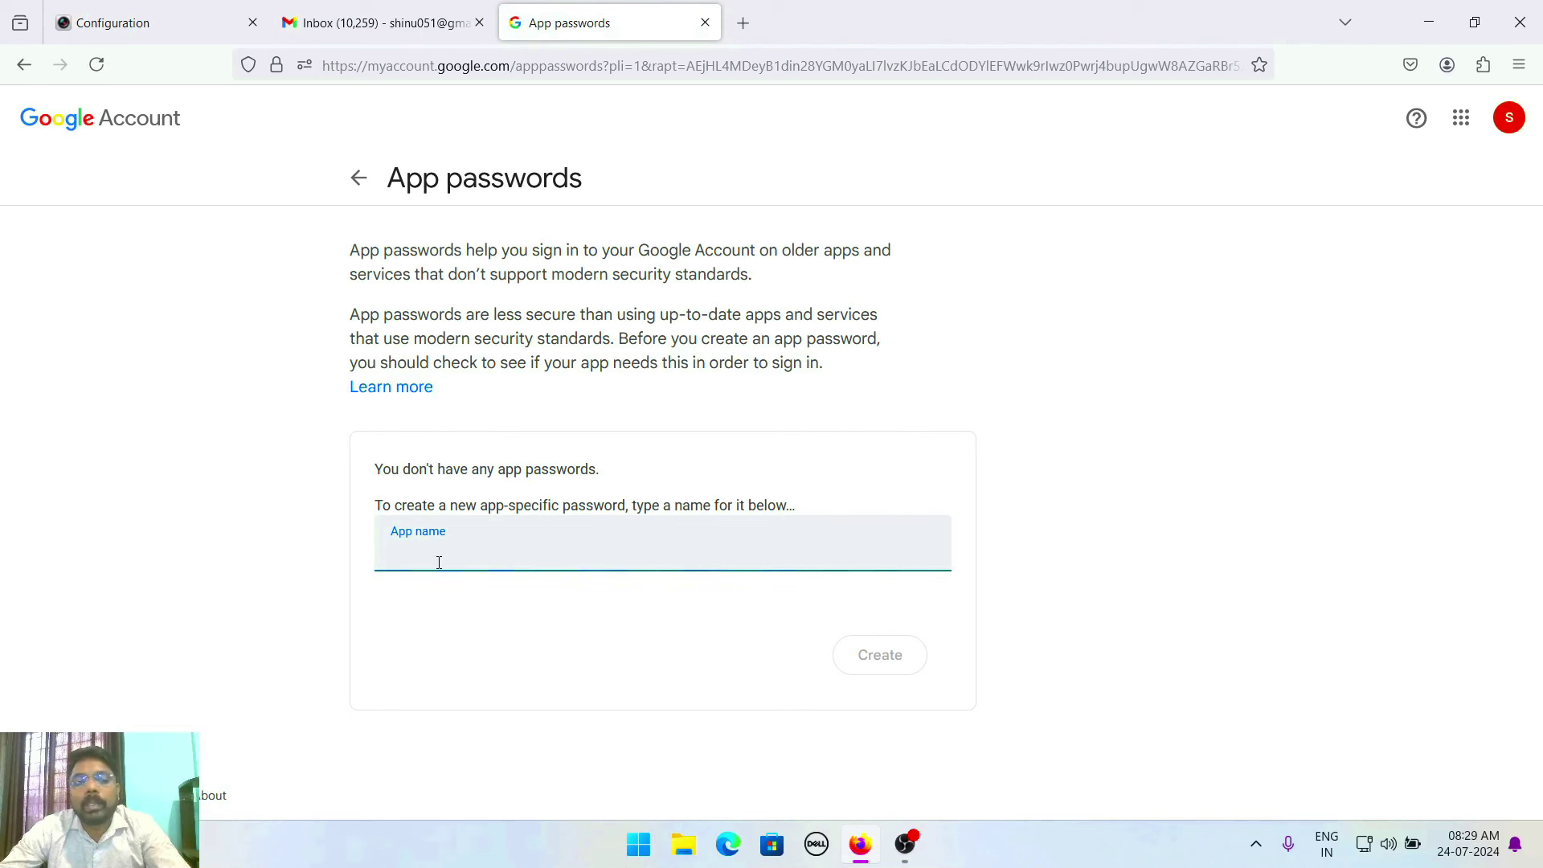
Create a new app password named 'Hikvision NVR'
type("hikvisi")
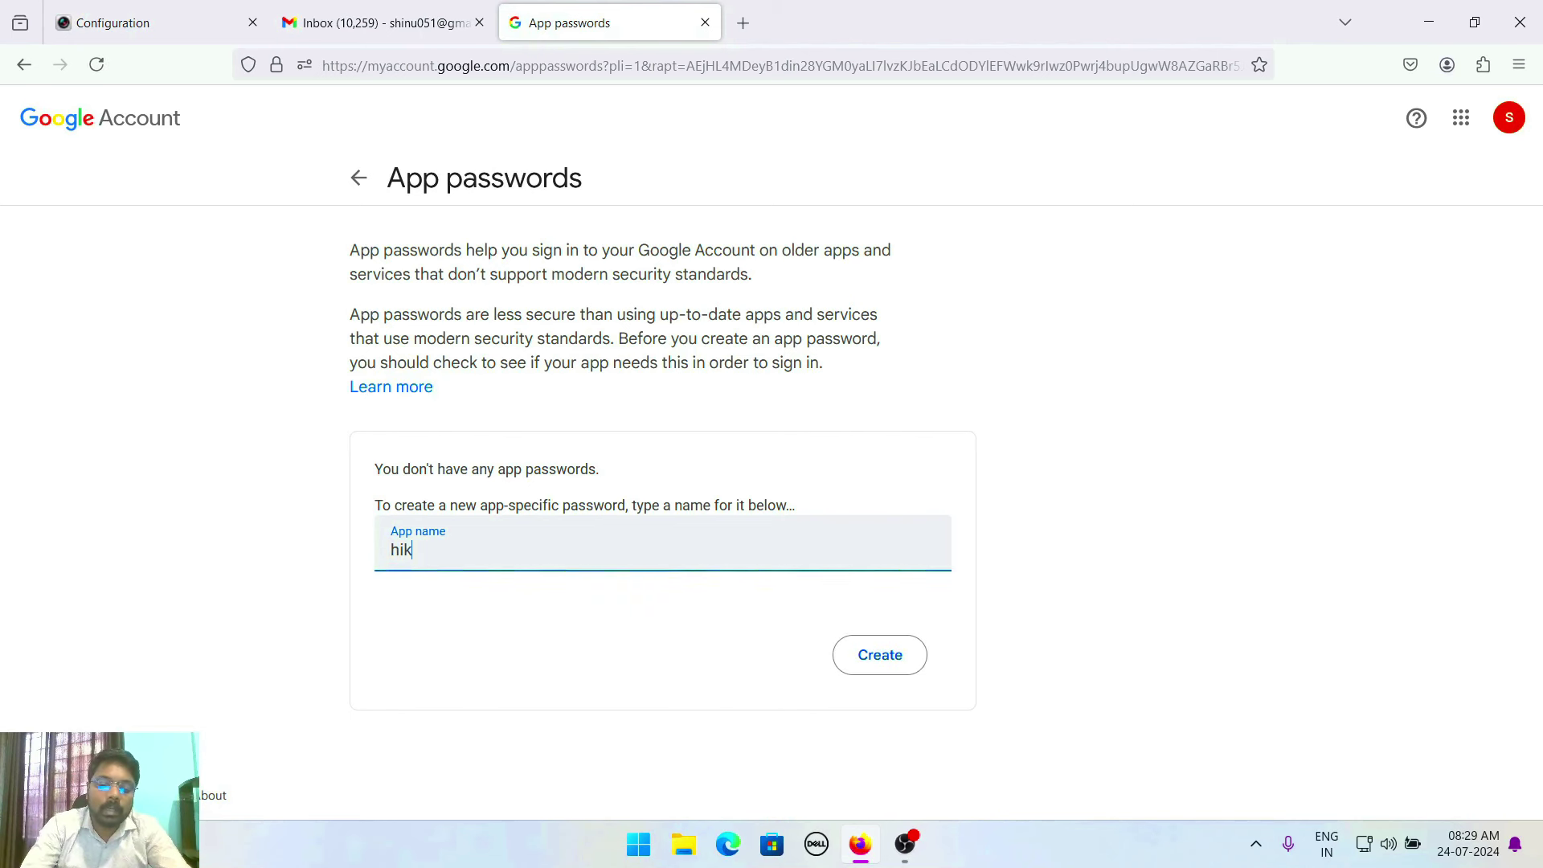
key("BackSpace")
key("BackSpace")
key("BackSpace")
key("BackSpace")
key("BackSpace")
key("BackSpace")
key("BackSpace")
type("H")
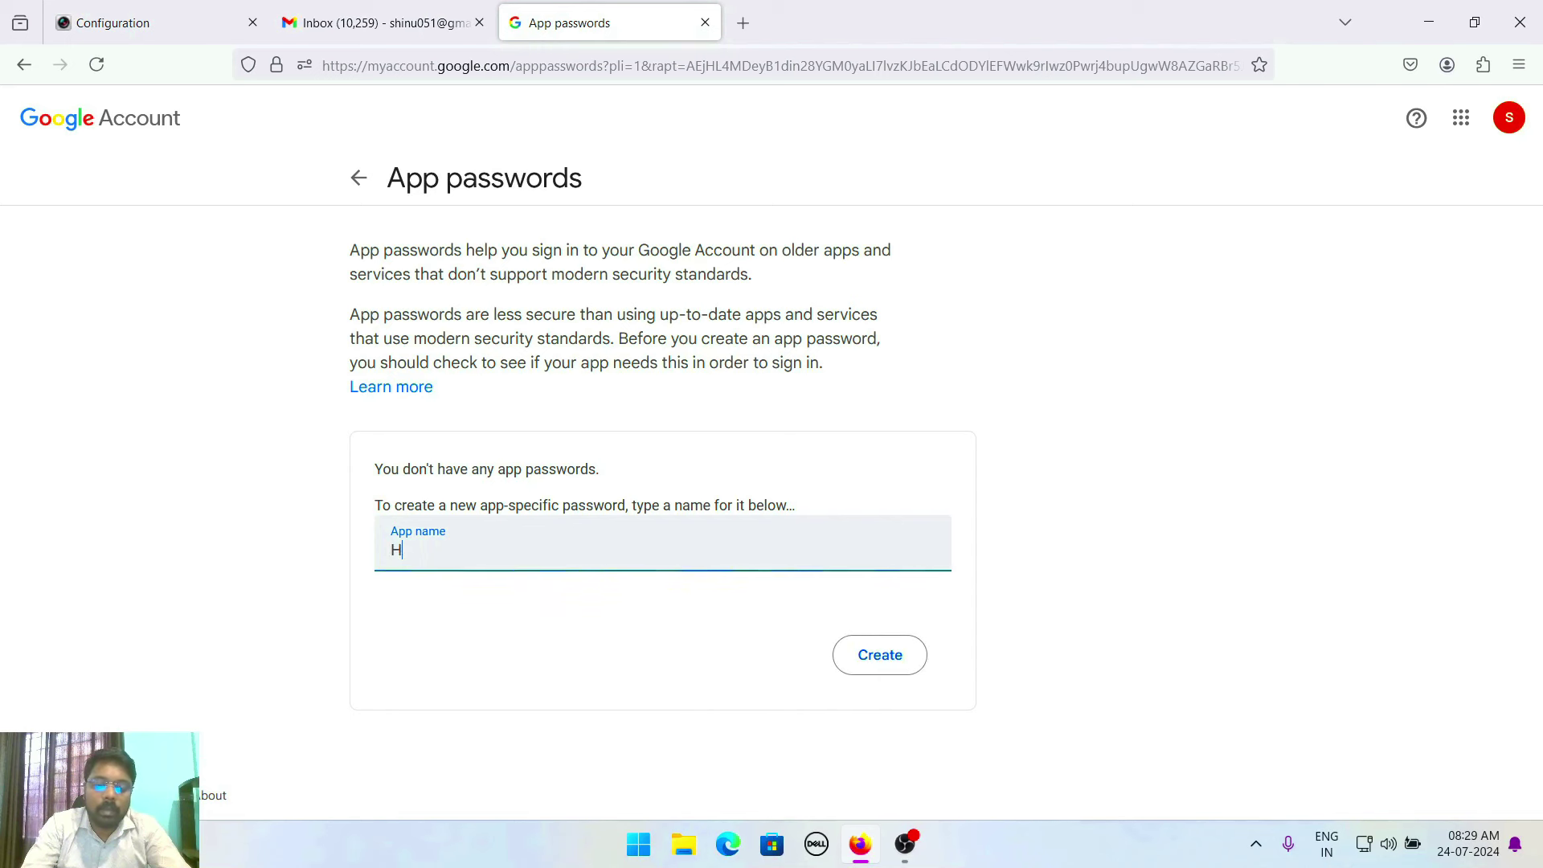
type("ikvision NVR")
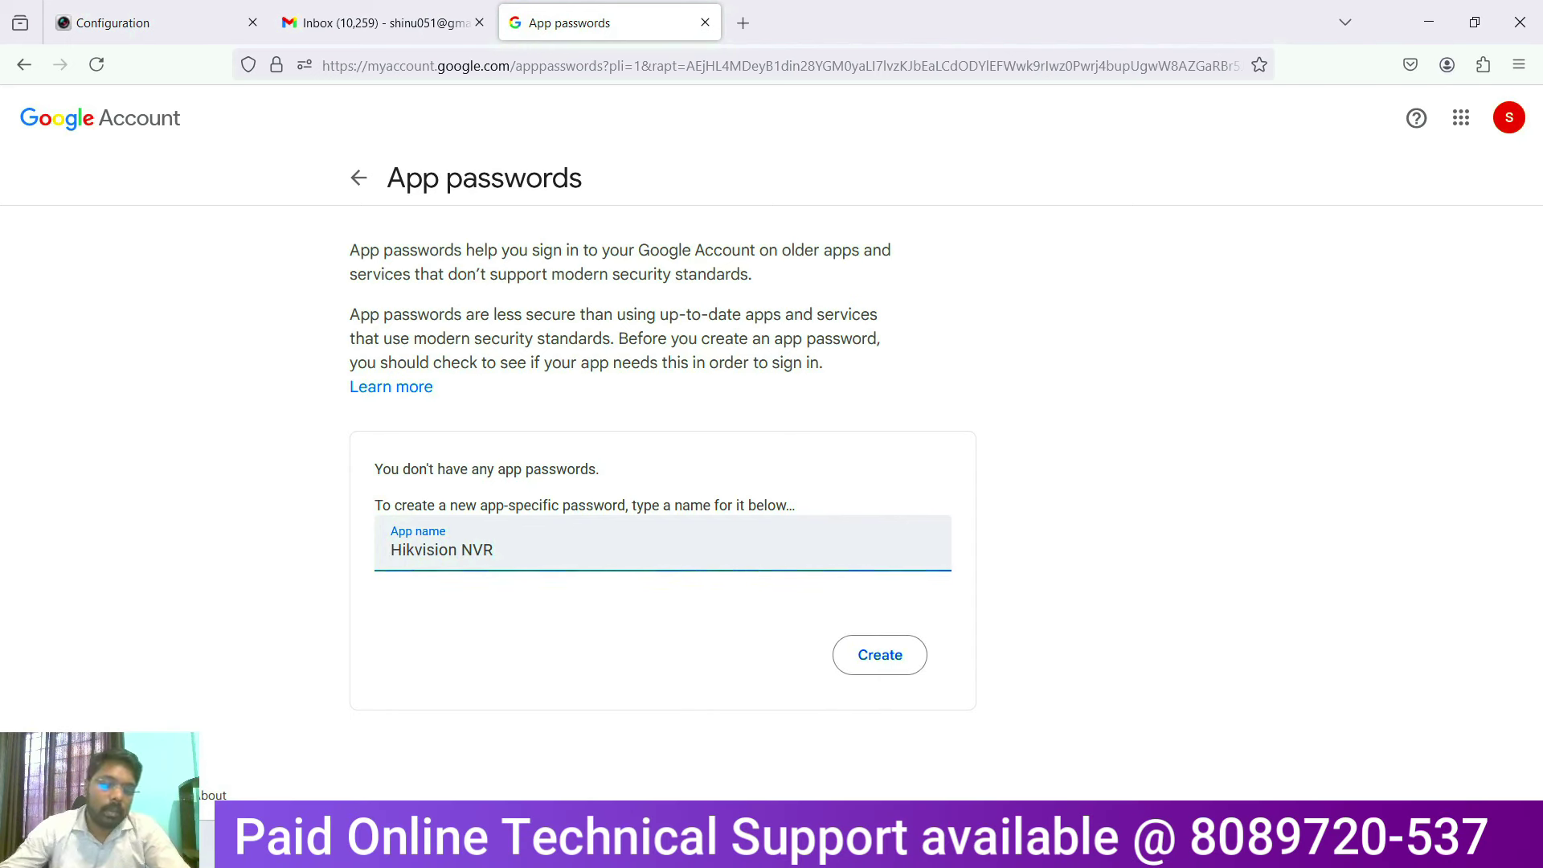
left_click_drag(524, 551, 3, 561)
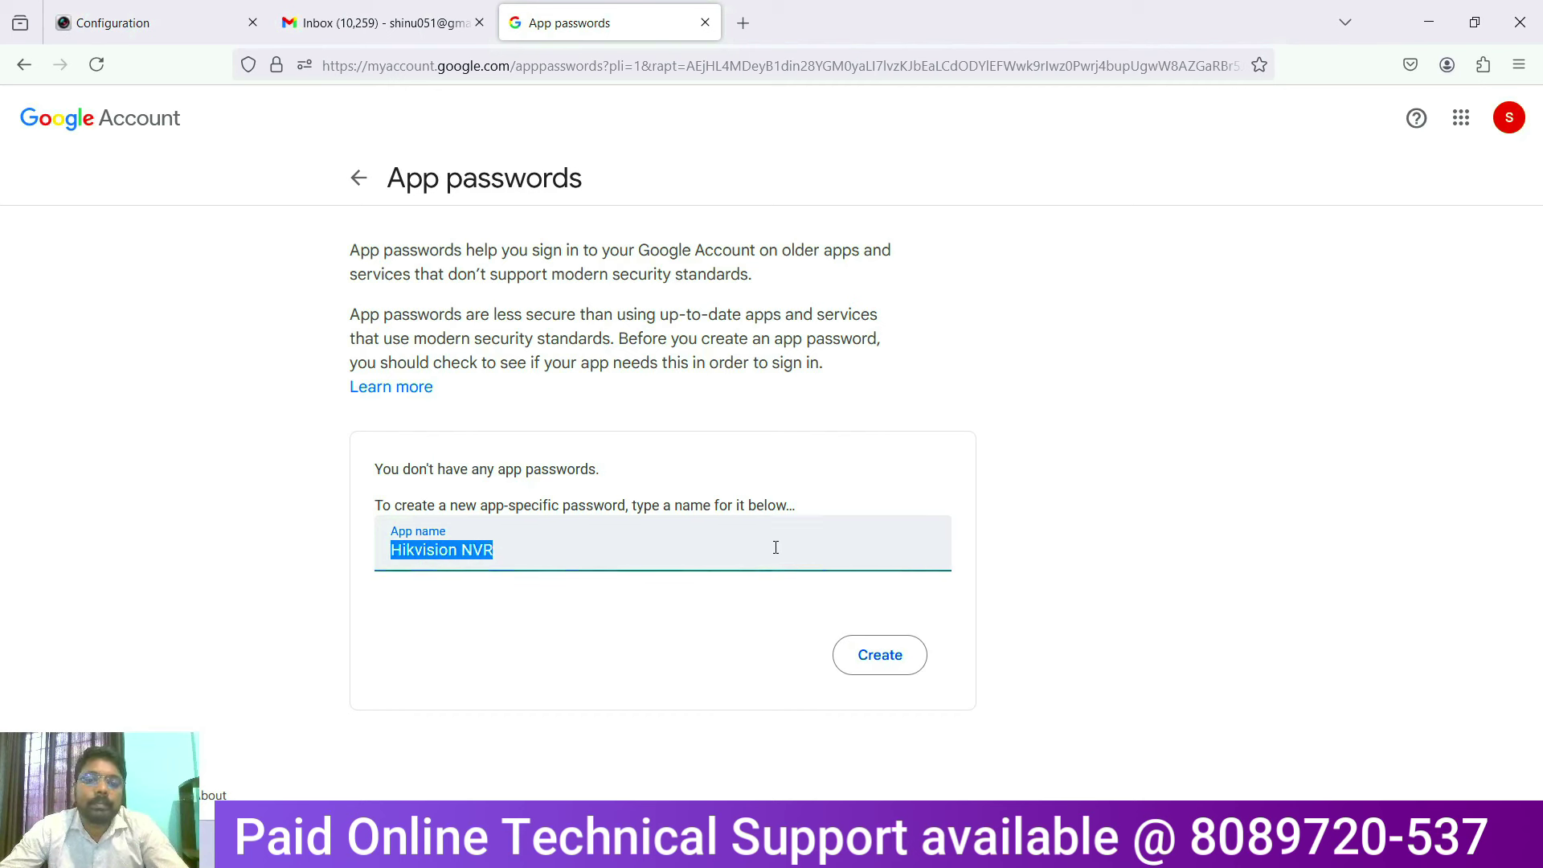
left_click(884, 666)
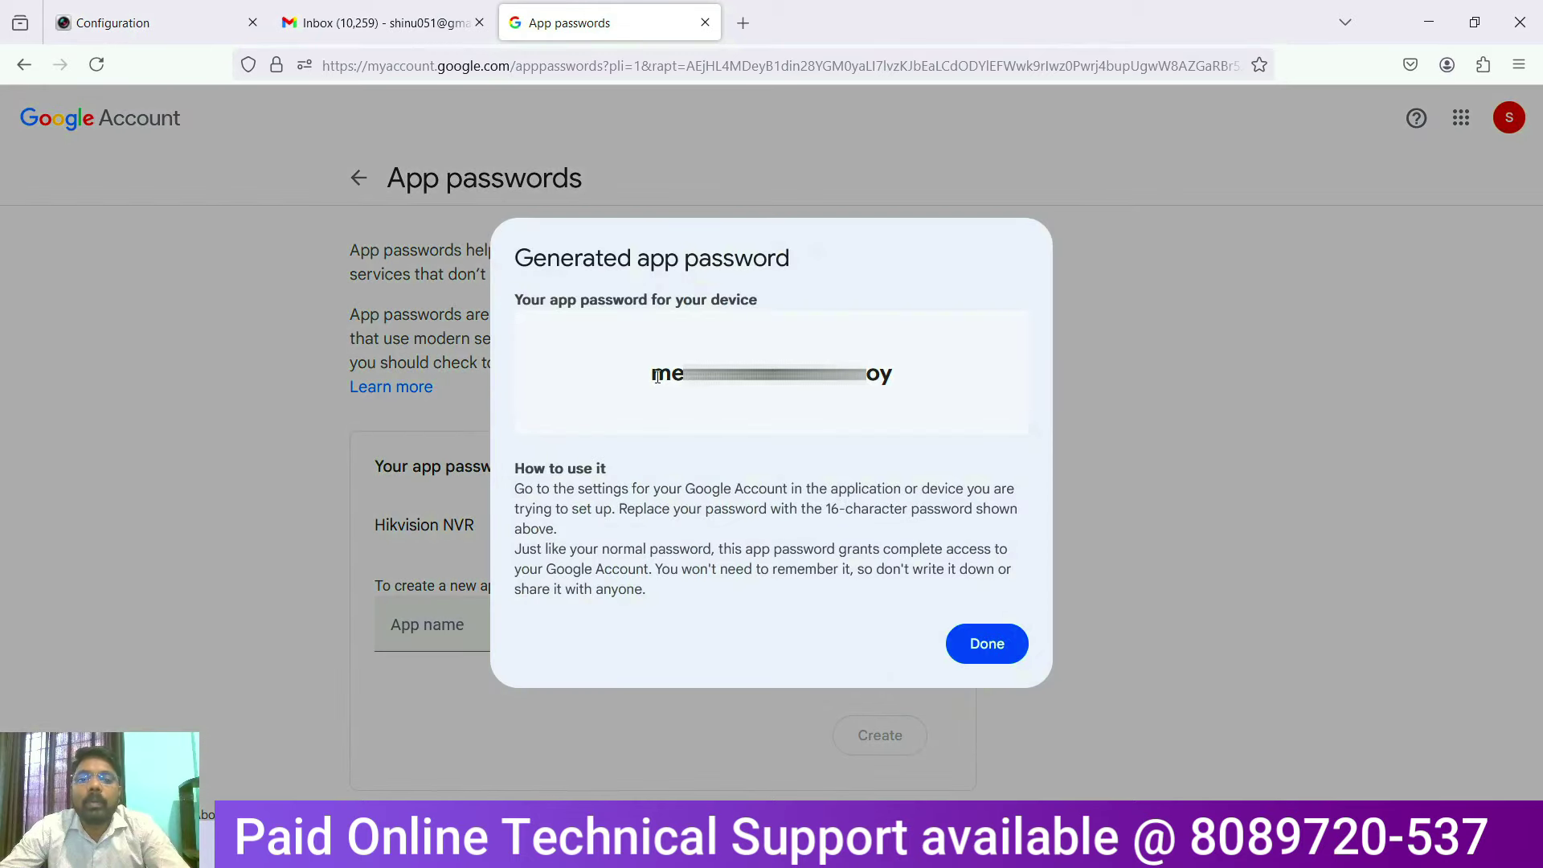
Copy the generated 16-character app password
left_click_drag(652, 374, 897, 374)
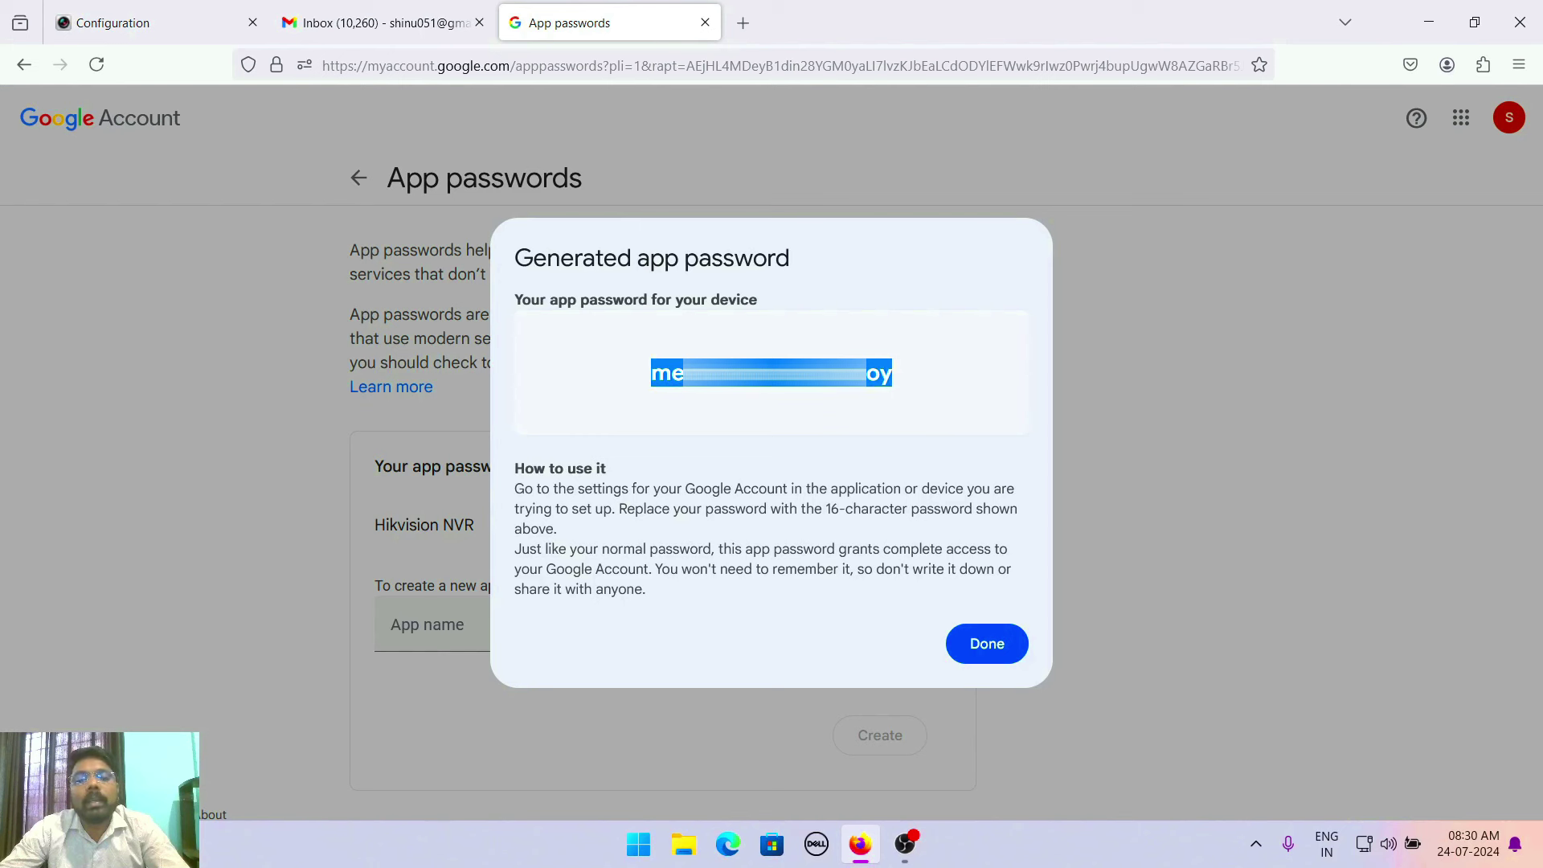
right_click(806, 377)
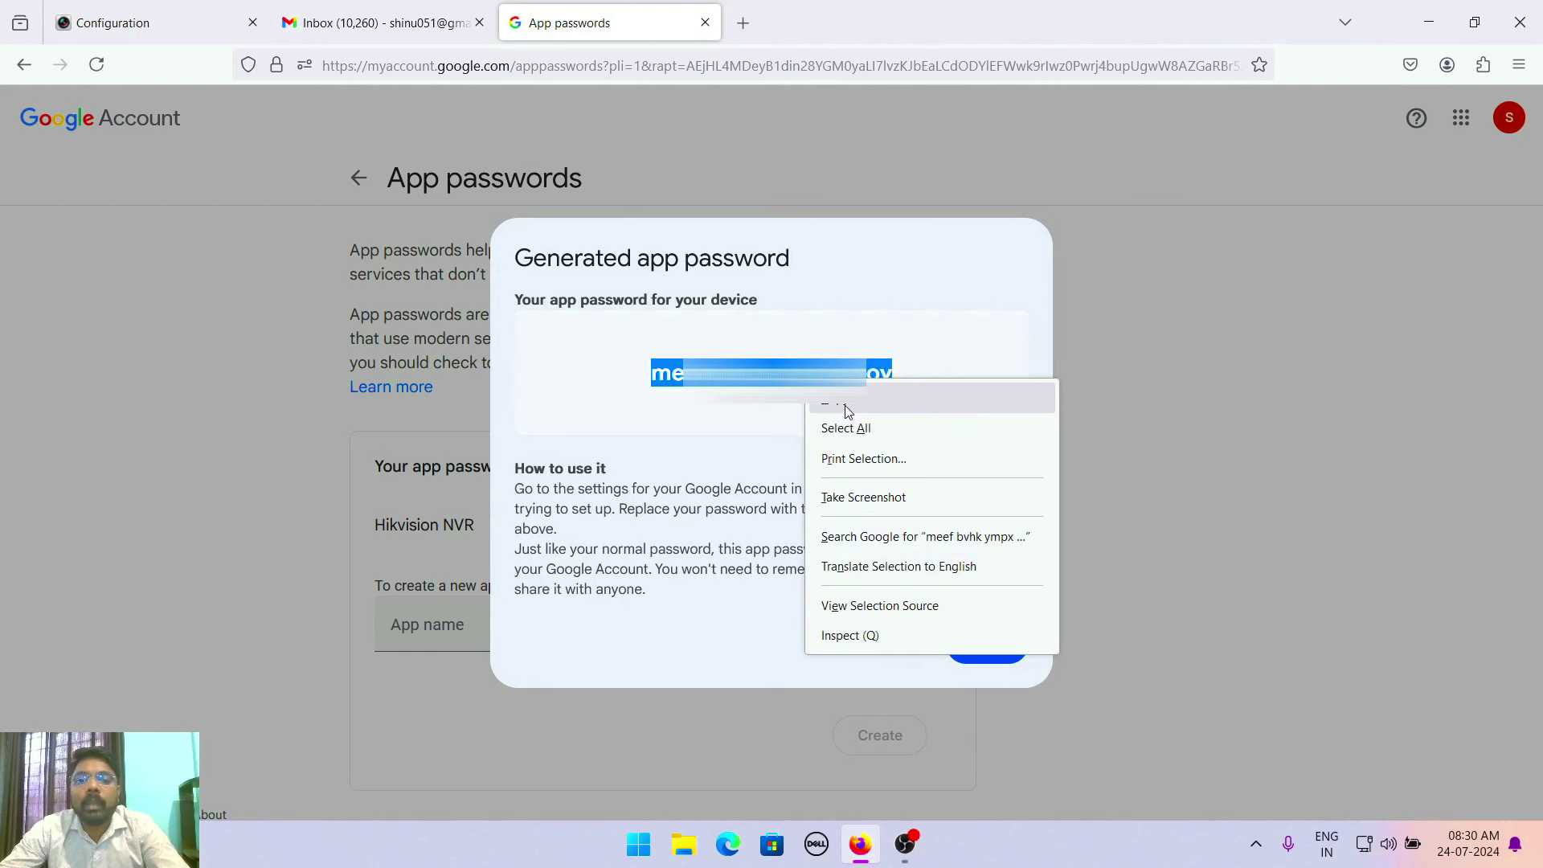
left_click(846, 404)
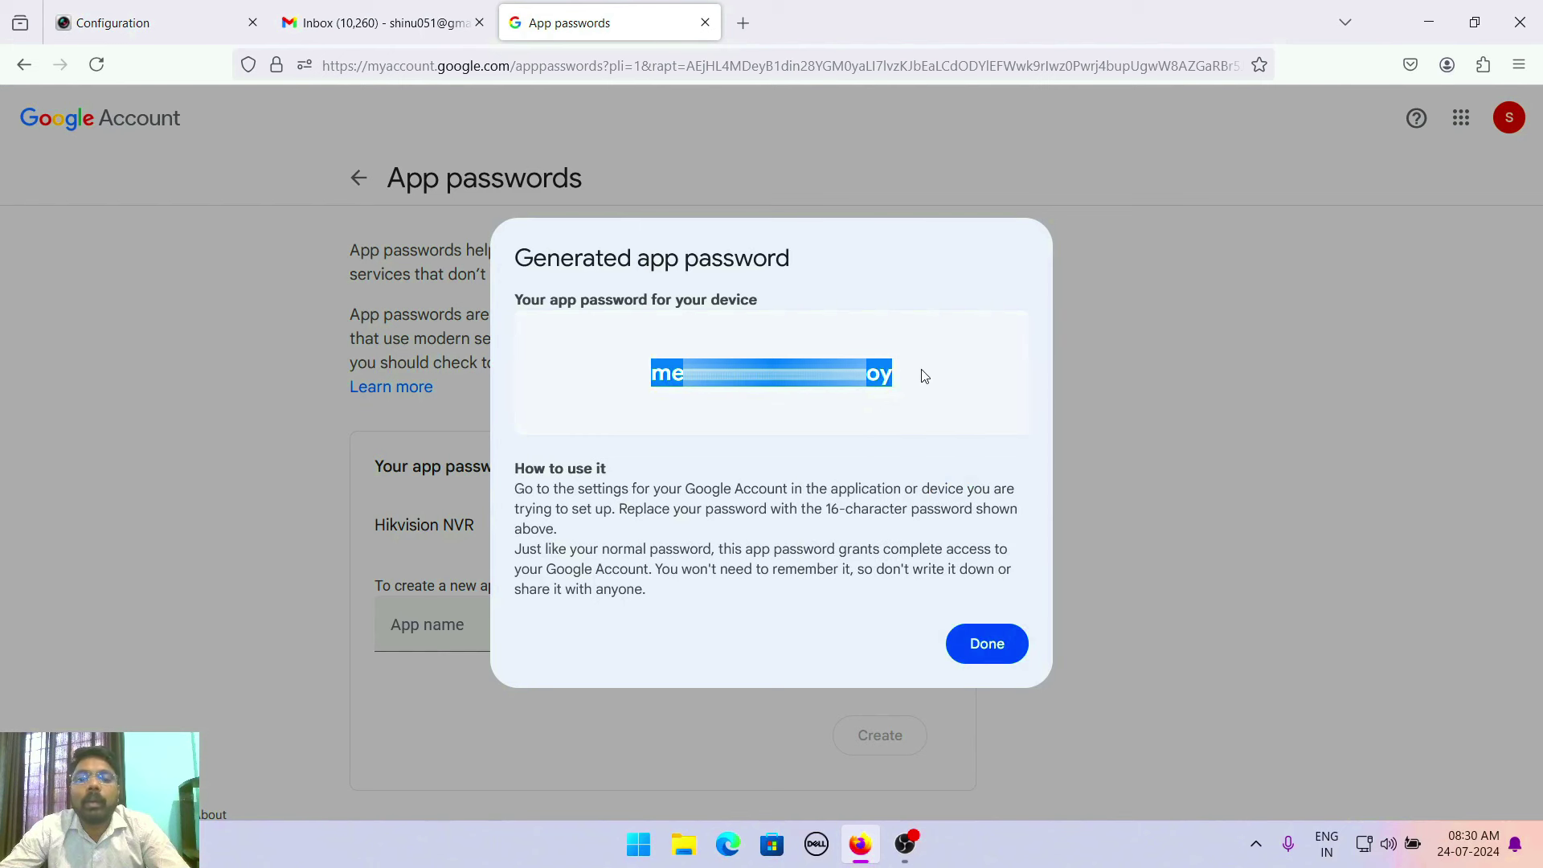
Paste the Gmail app password into both Password and Confirm on the Hikvision Email page
left_click(362, 16)
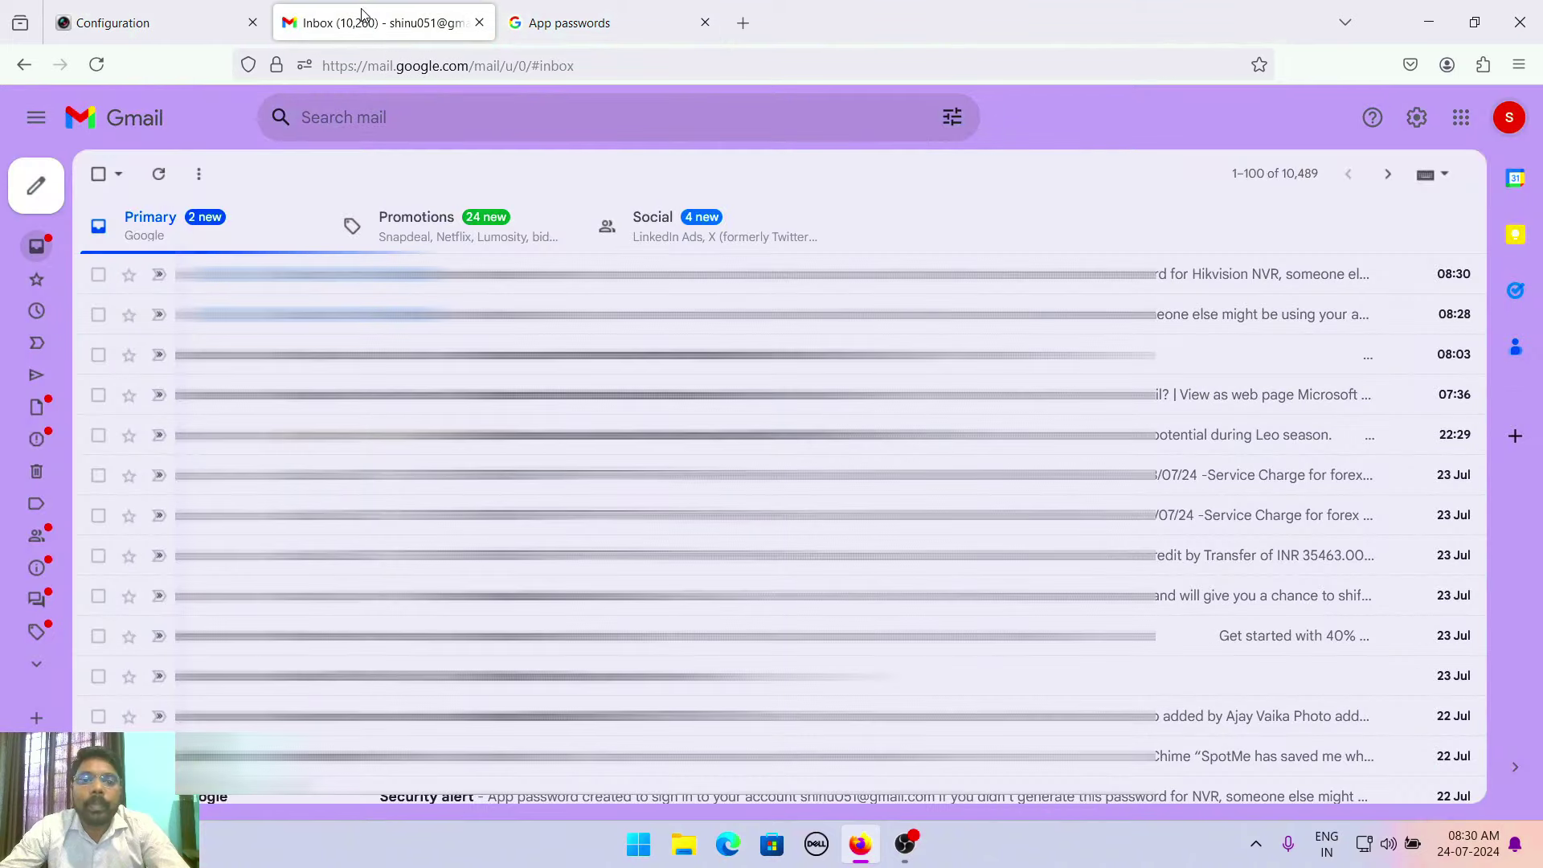
left_click(183, 12)
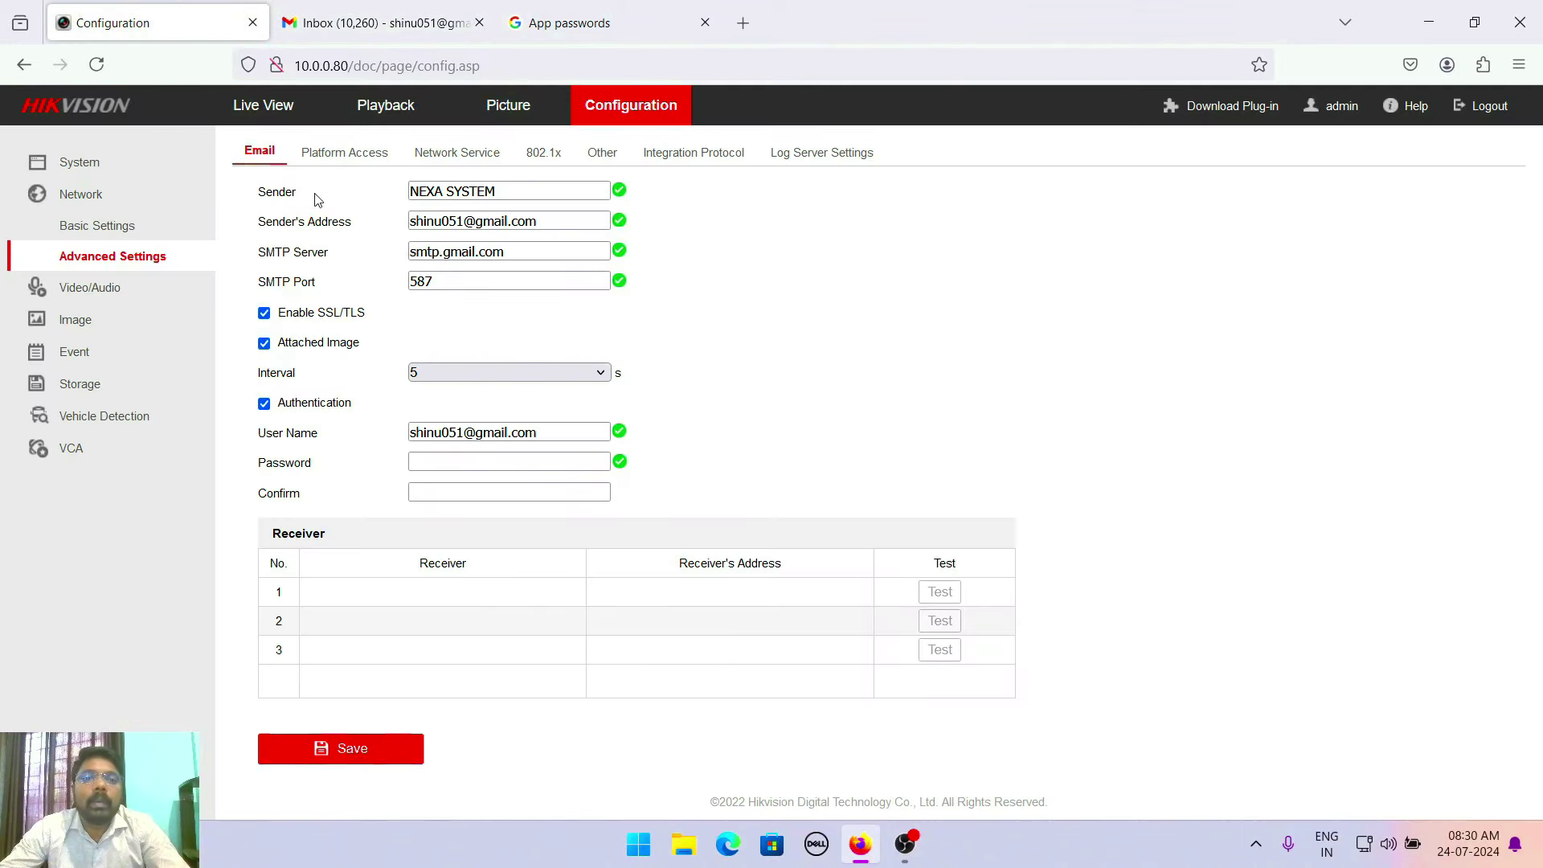
left_click(427, 464)
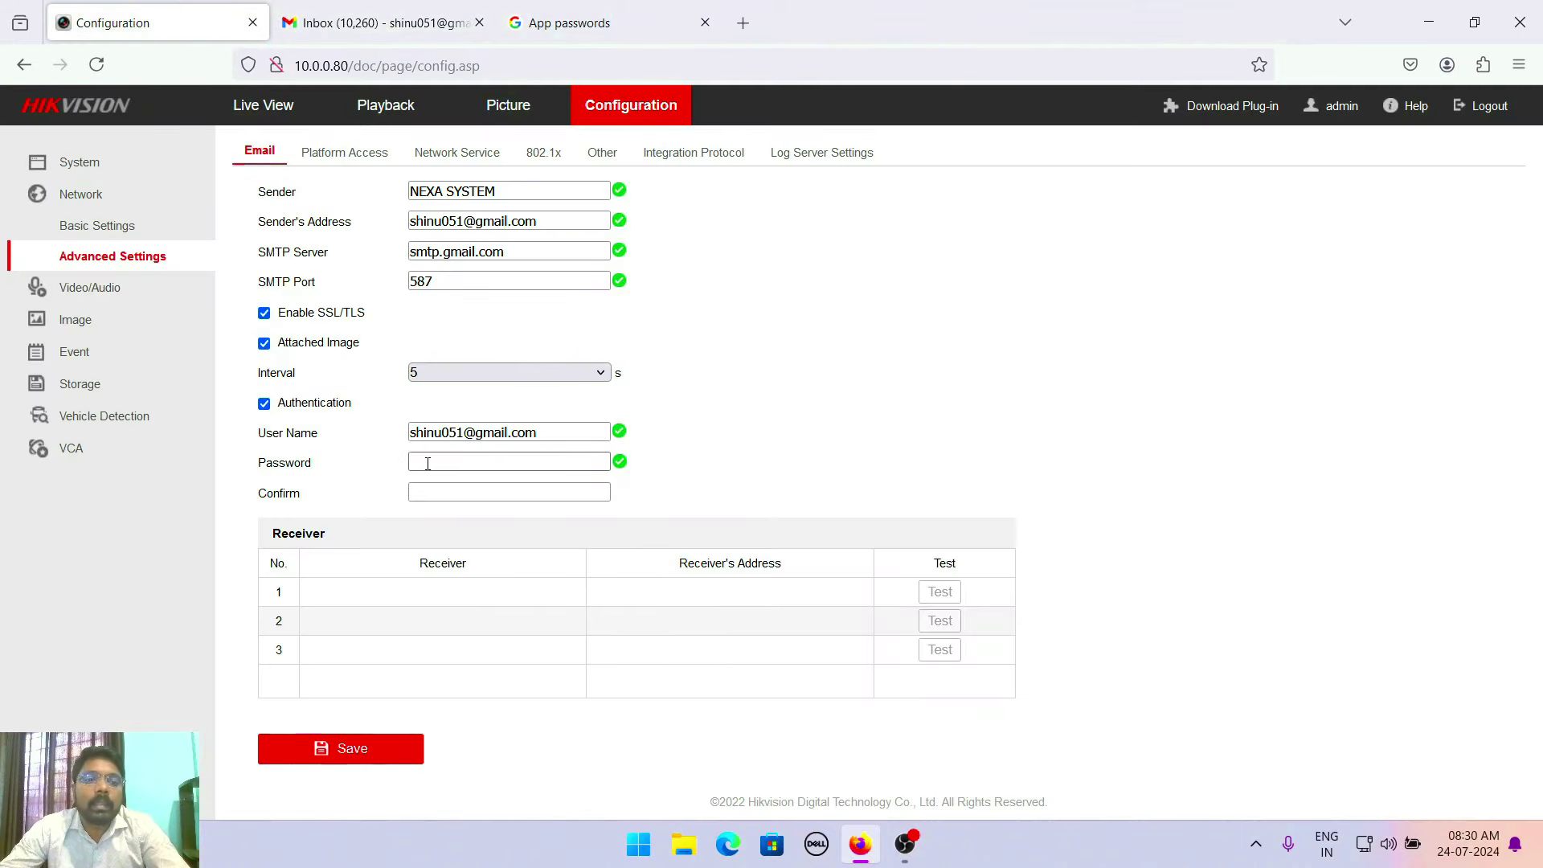
left_click(427, 464)
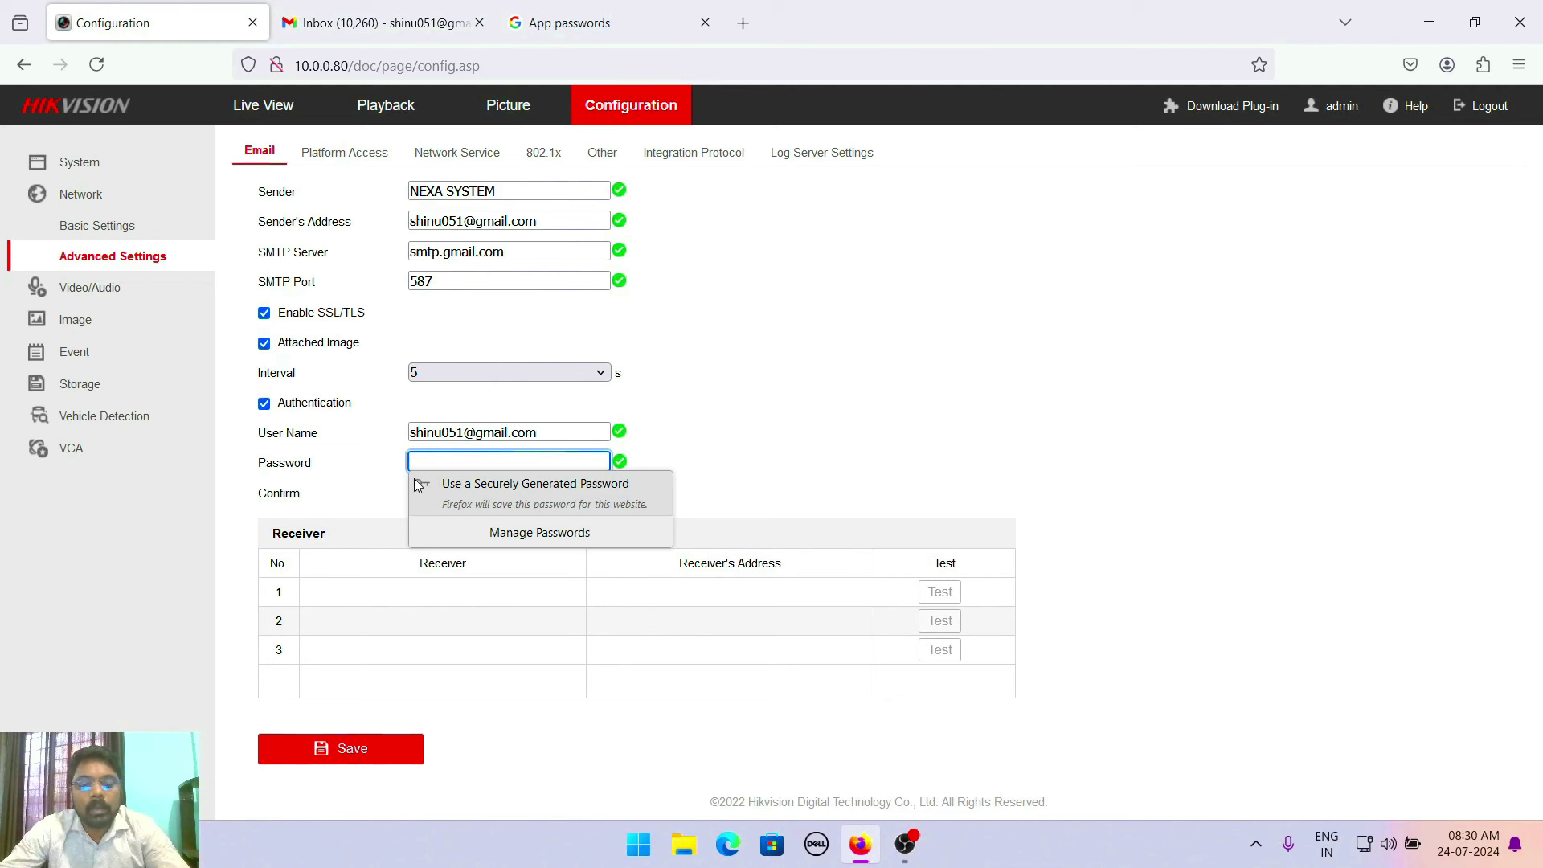
left_click(419, 485)
left_click(428, 493)
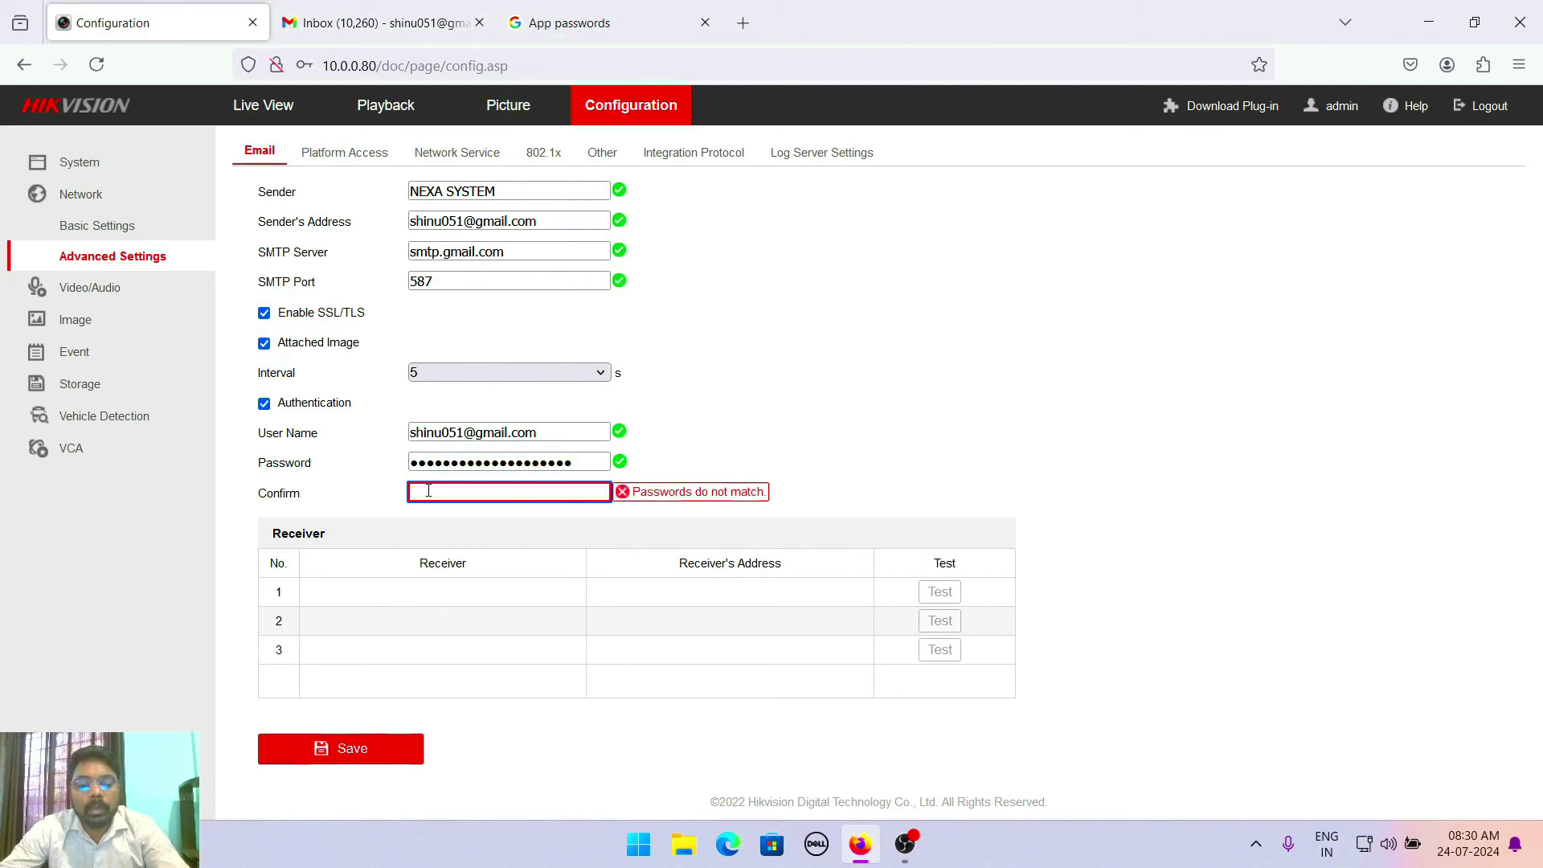
key("ctrl+v")
left_click(367, 595)
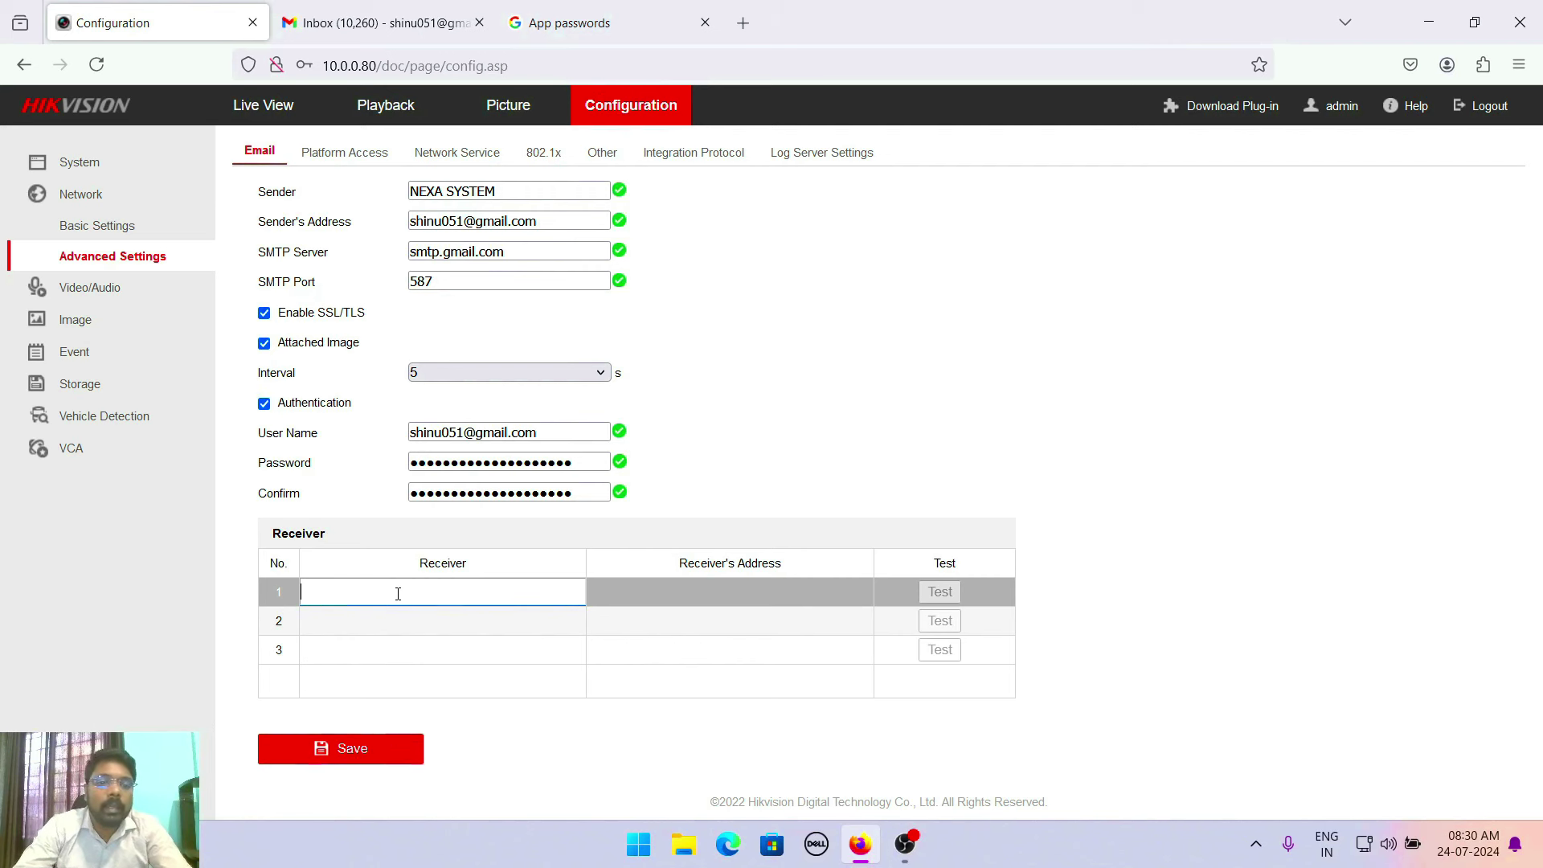
Name receiver 1 NEXASYSTEM, enter the receiver's Gmail address, and save the settings
type("NEXASYSTEM")
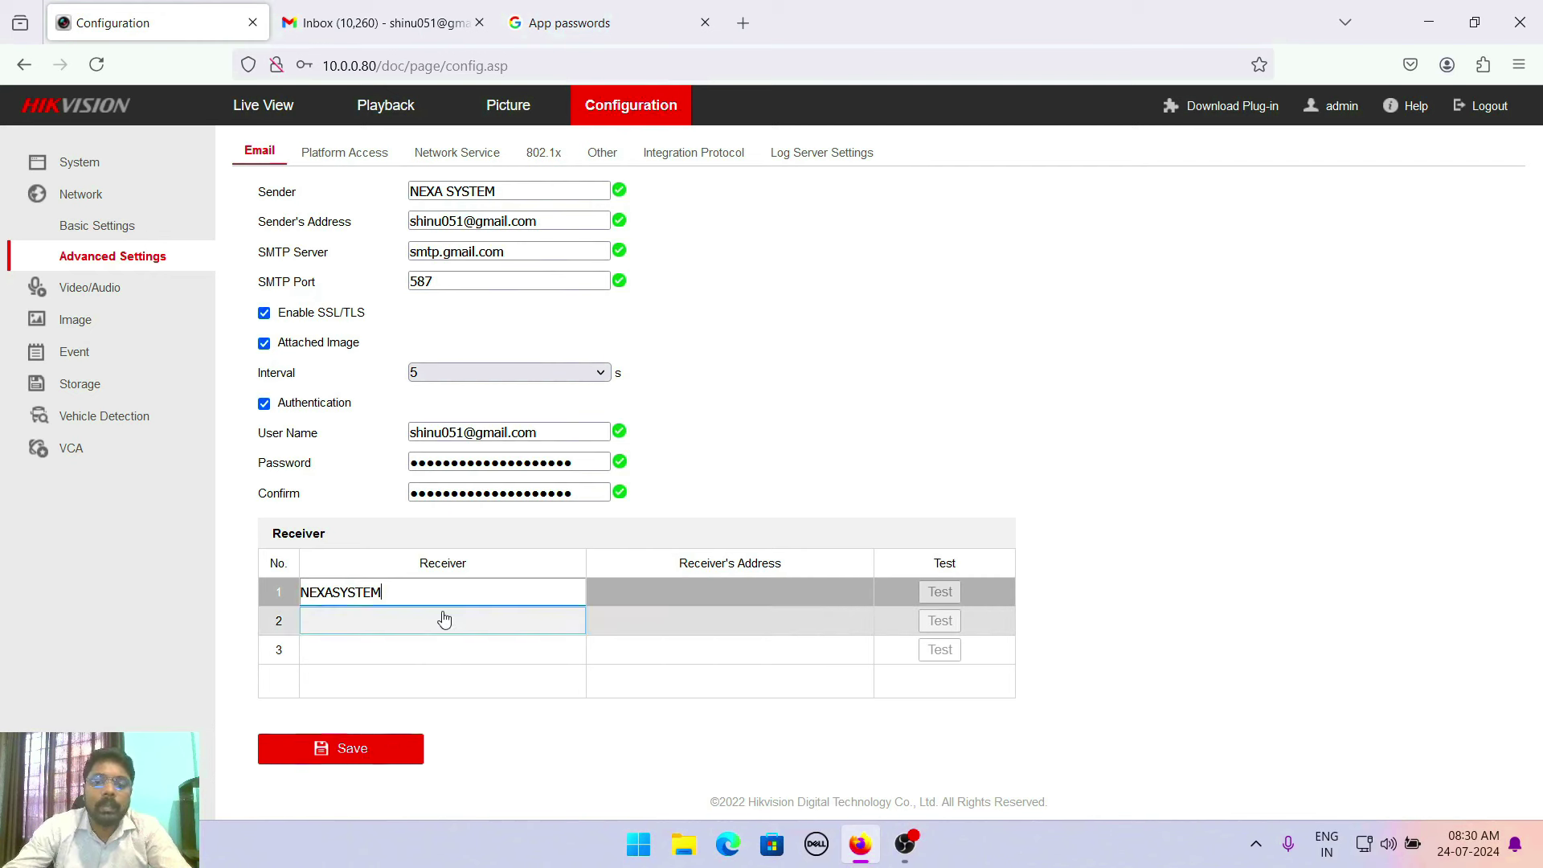
left_click(692, 592)
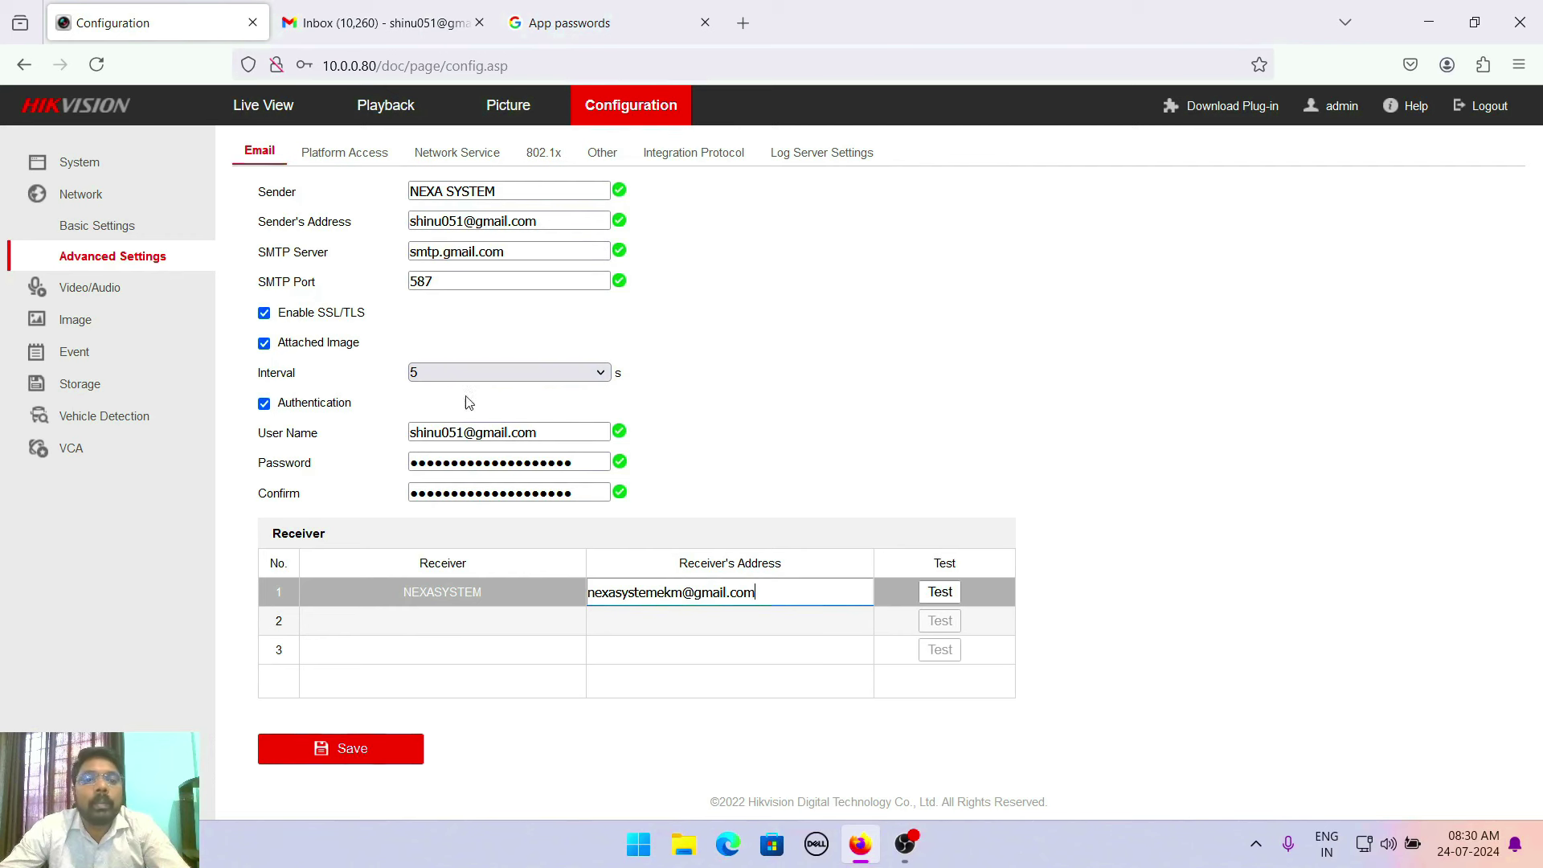
left_click(367, 755)
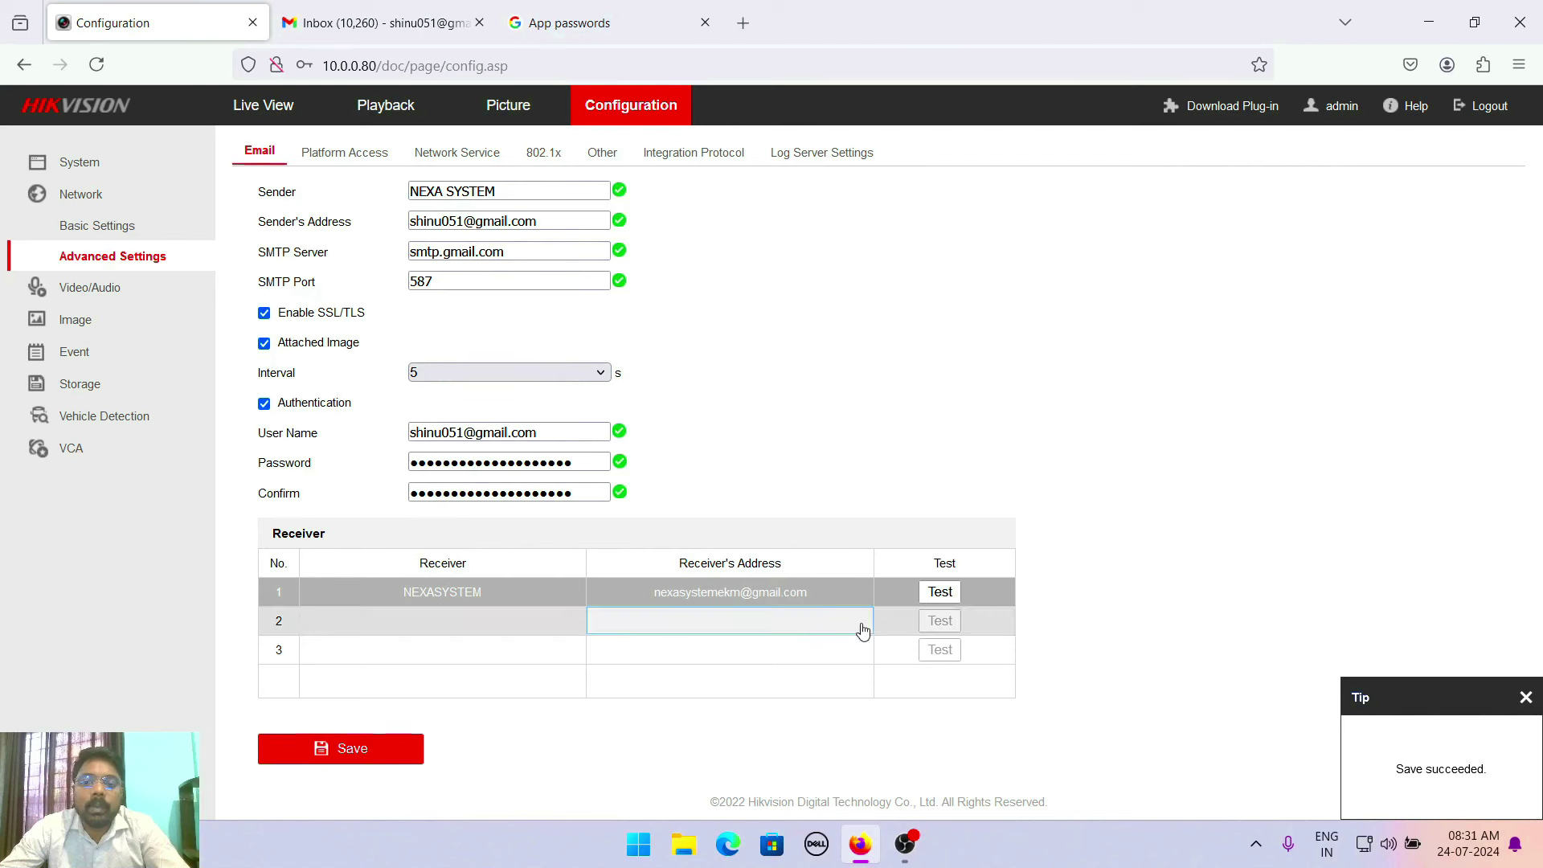
Send a test email to receiver 1 and confirm the 'Testing succeeded' message
left_click(940, 592)
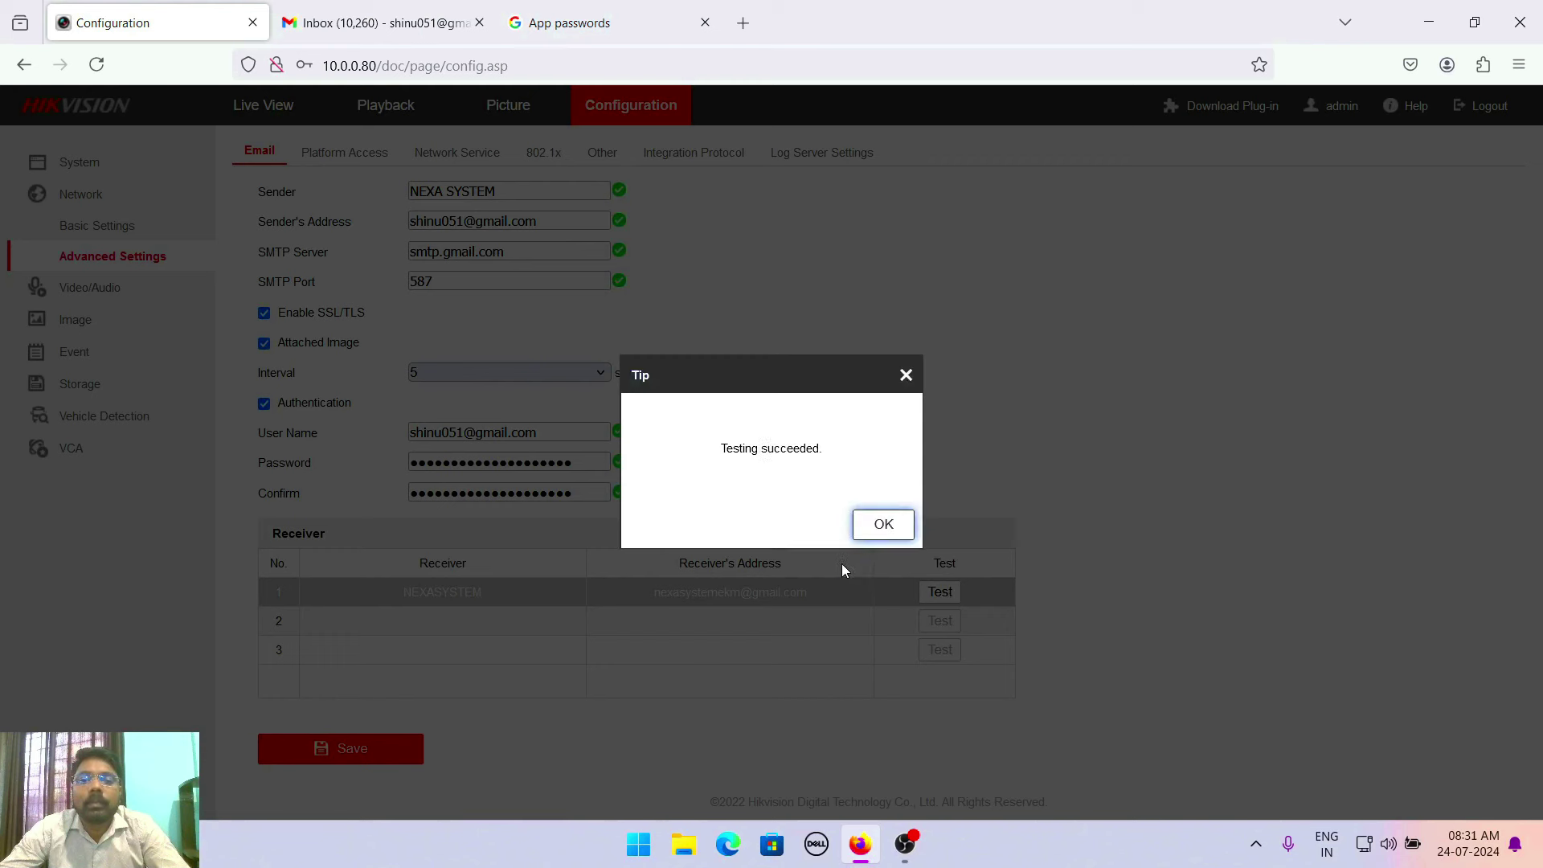
left_click_drag(724, 452, 829, 454)
left_click(830, 455)
left_click_drag(723, 452, 830, 454)
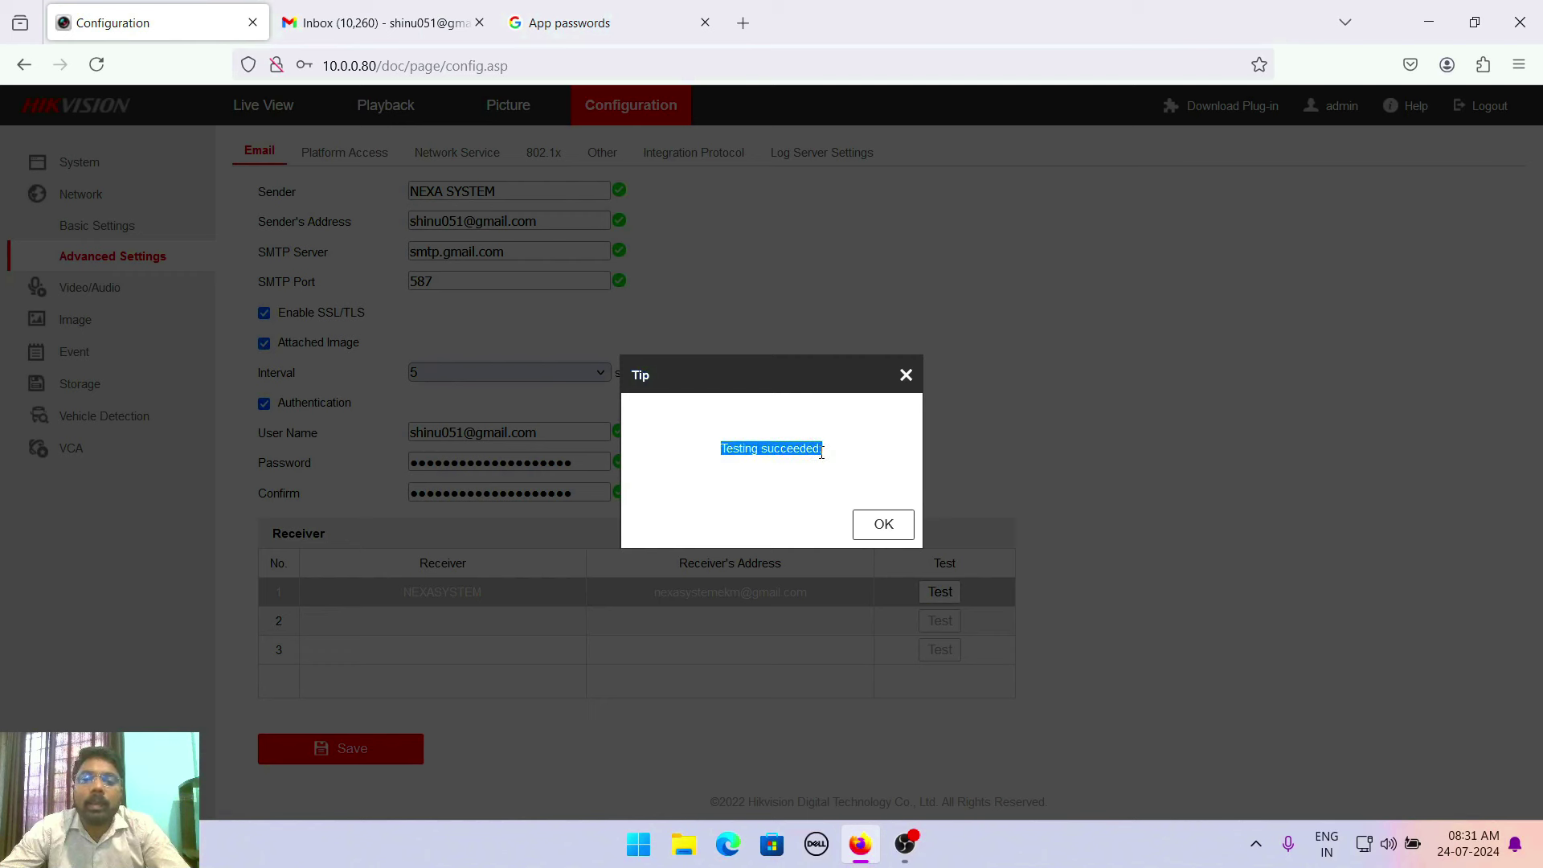
left_click(752, 464)
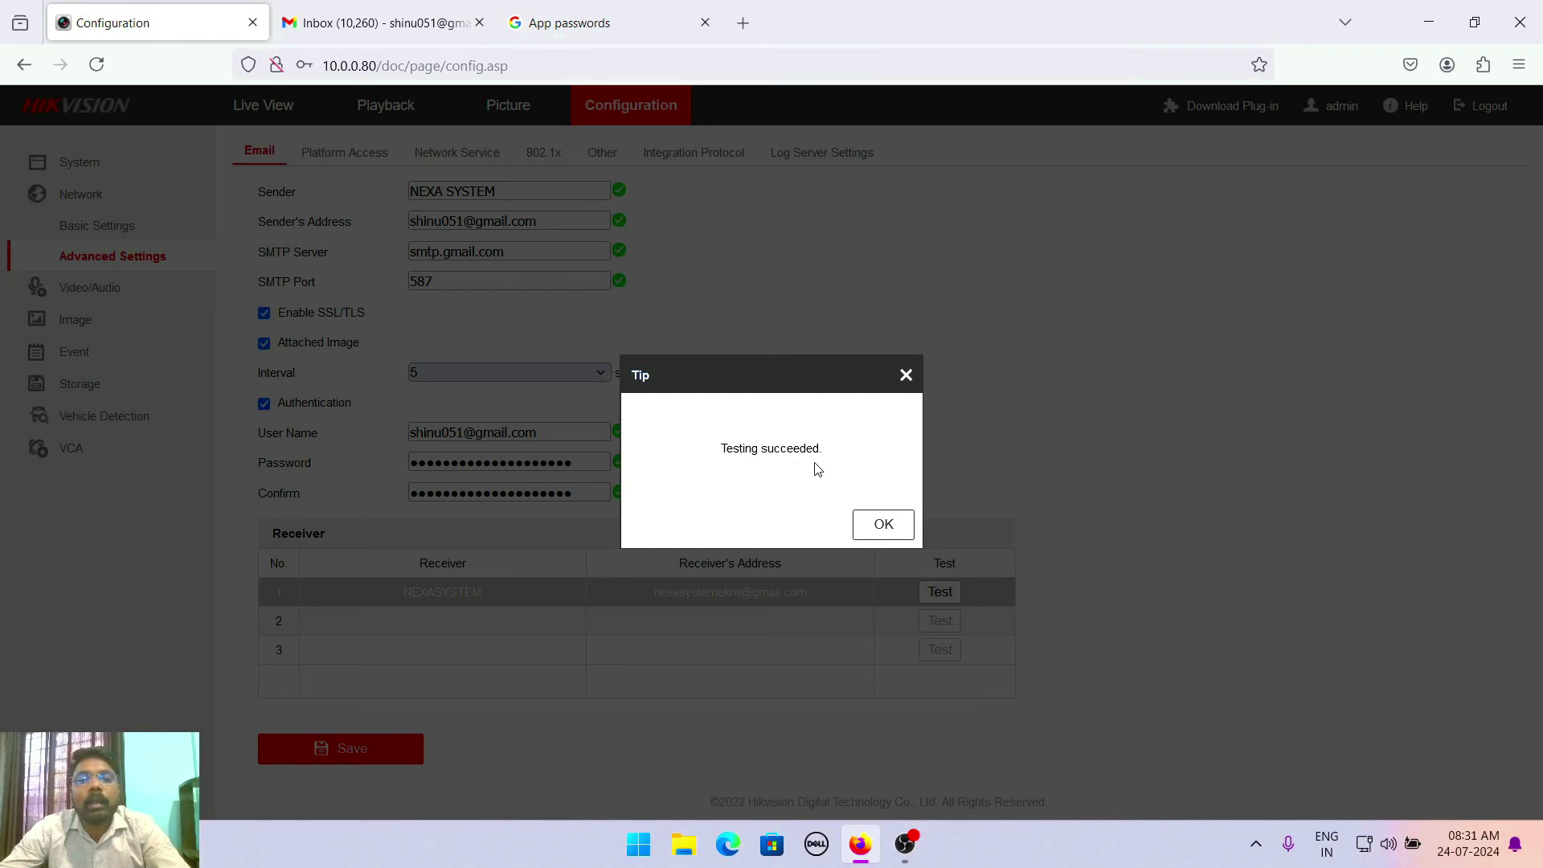
left_click(883, 526)
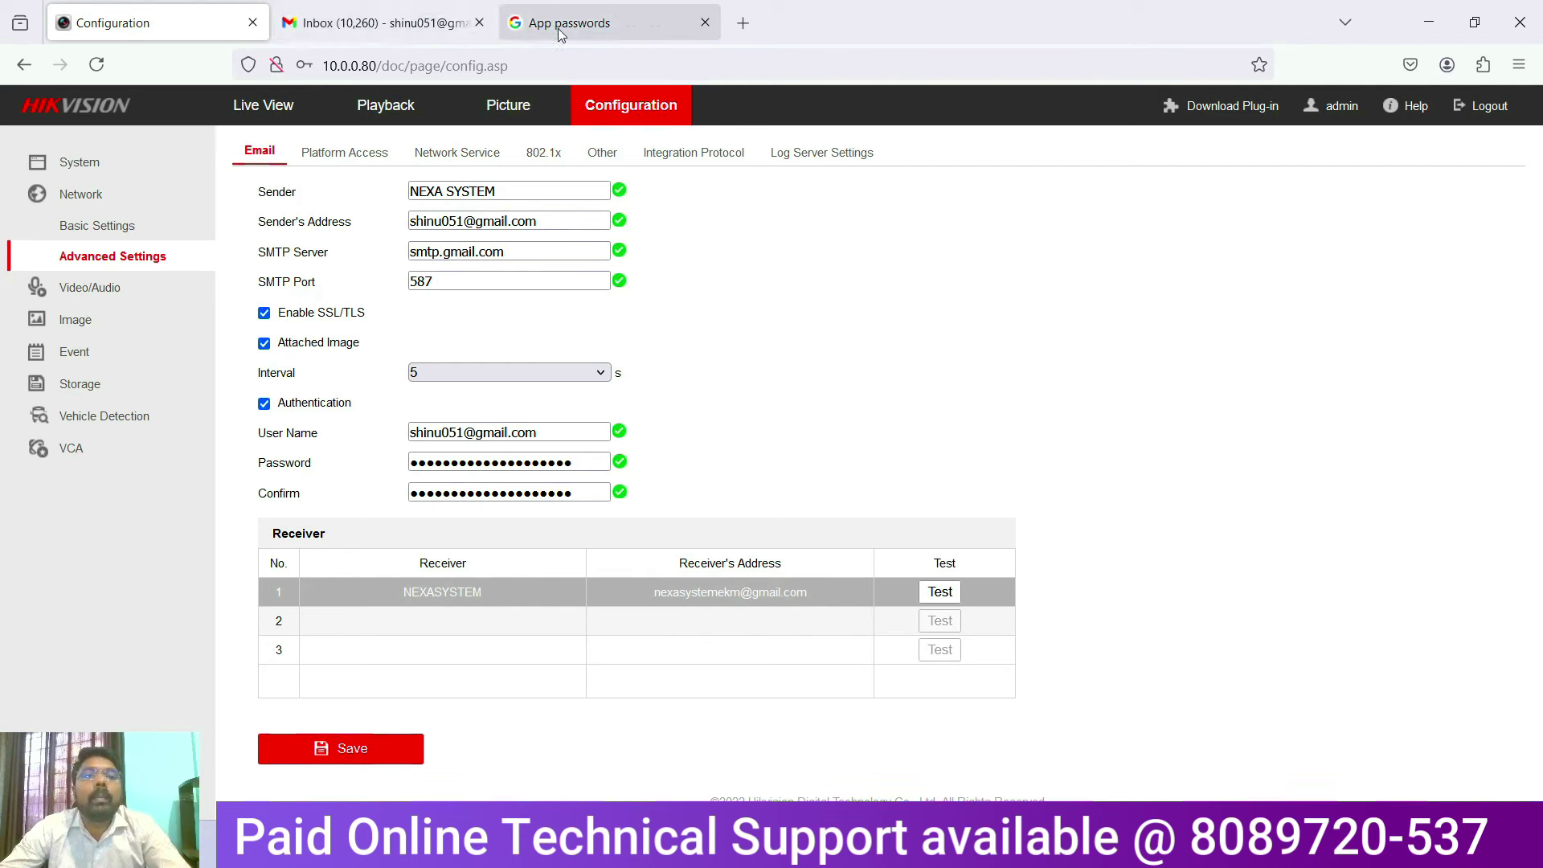
left_click(715, 595)
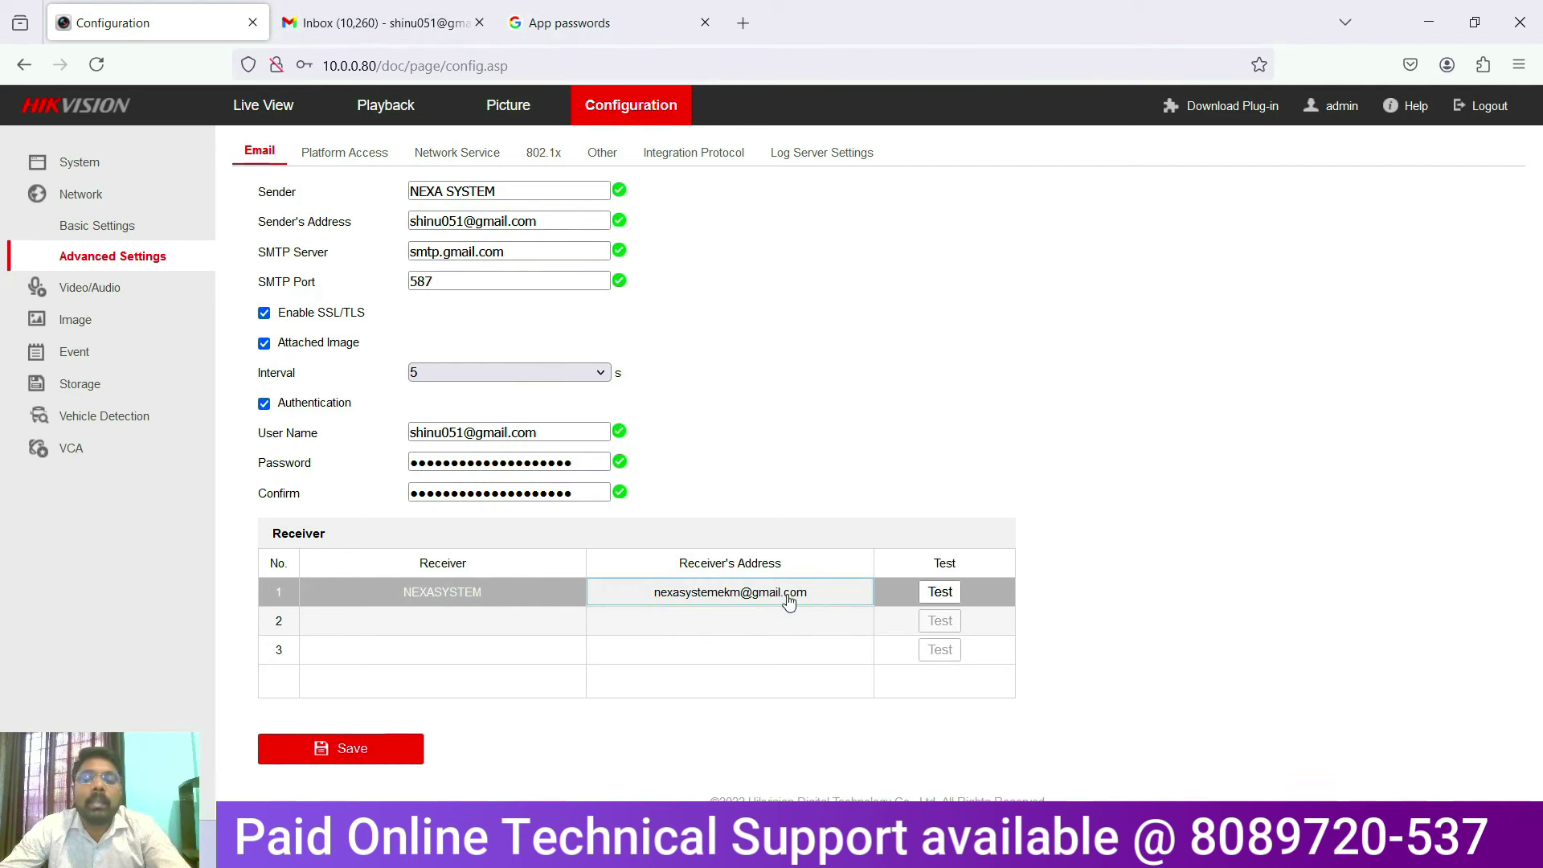
Sign out of Gmail and sign in to the receiver's account with the Windows Security PIN
left_click(377, 22)
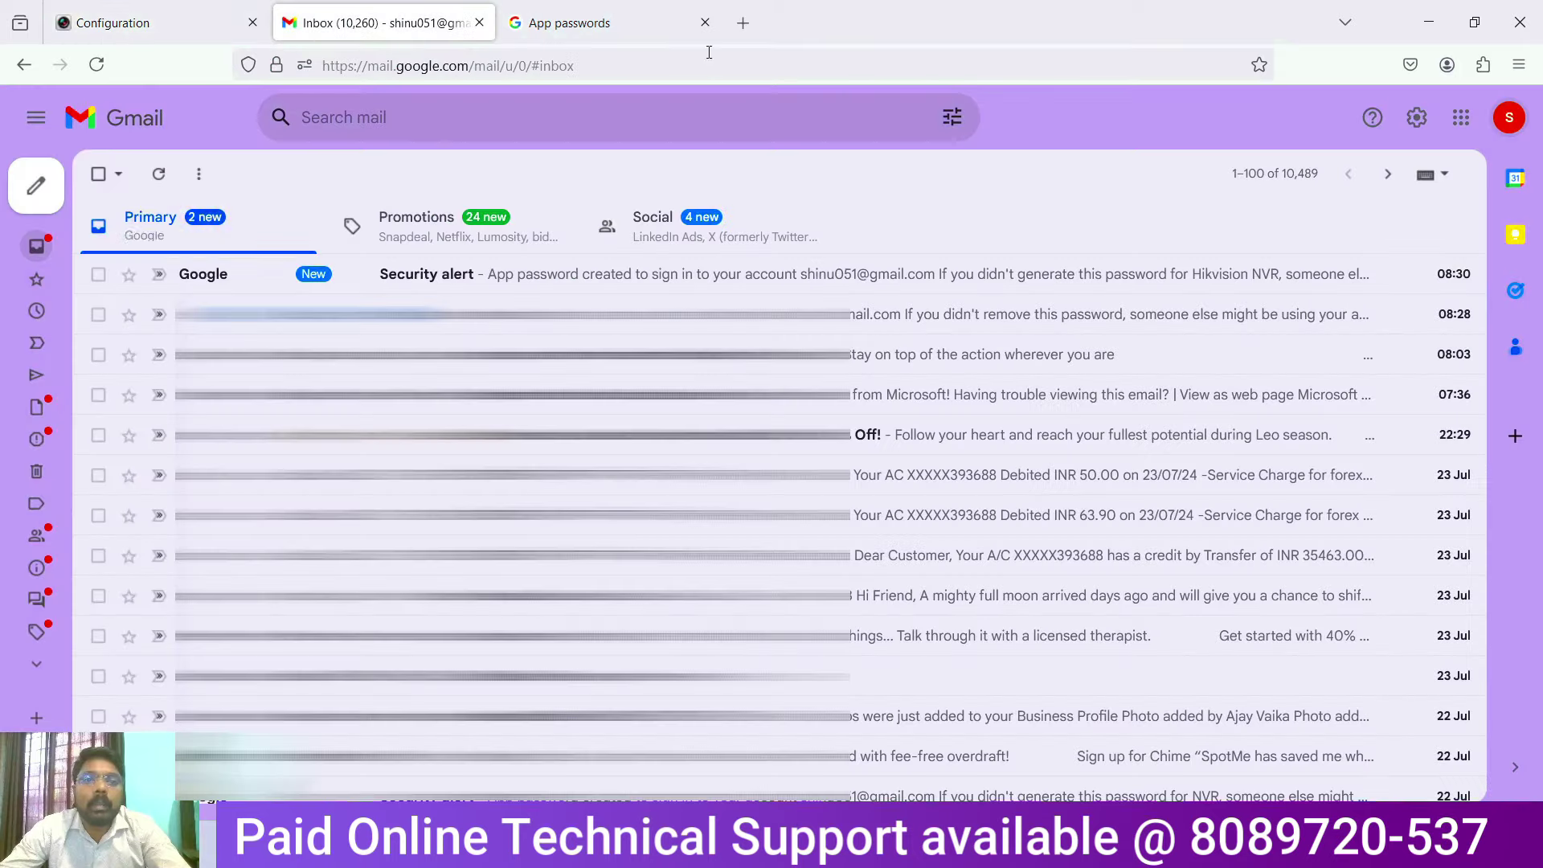
left_click(1506, 120)
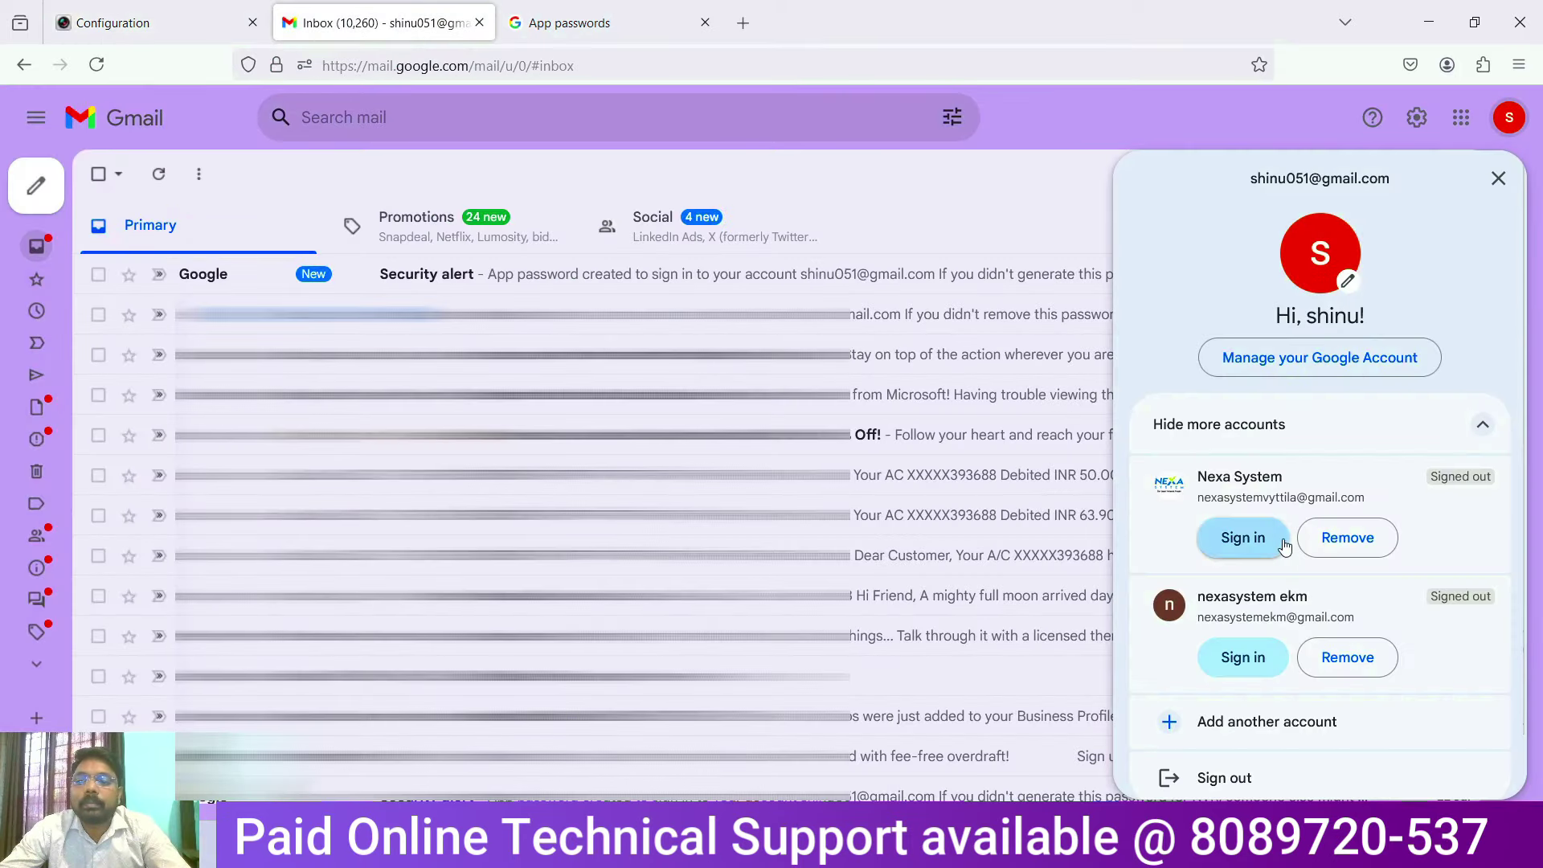
scroll(1265, 703, "down", 2)
left_click(1243, 715)
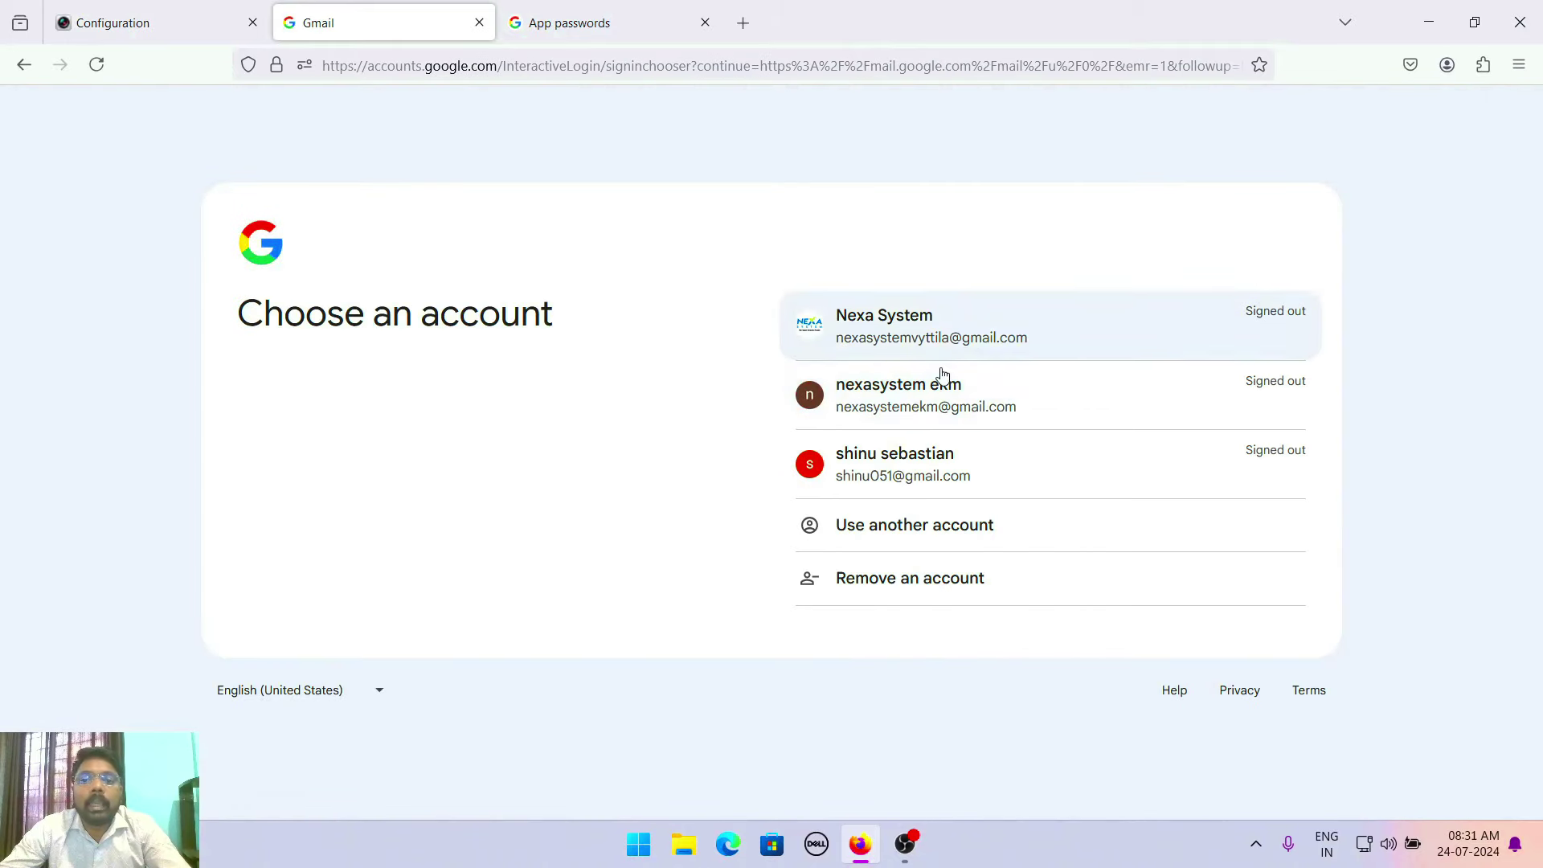
left_click(928, 406)
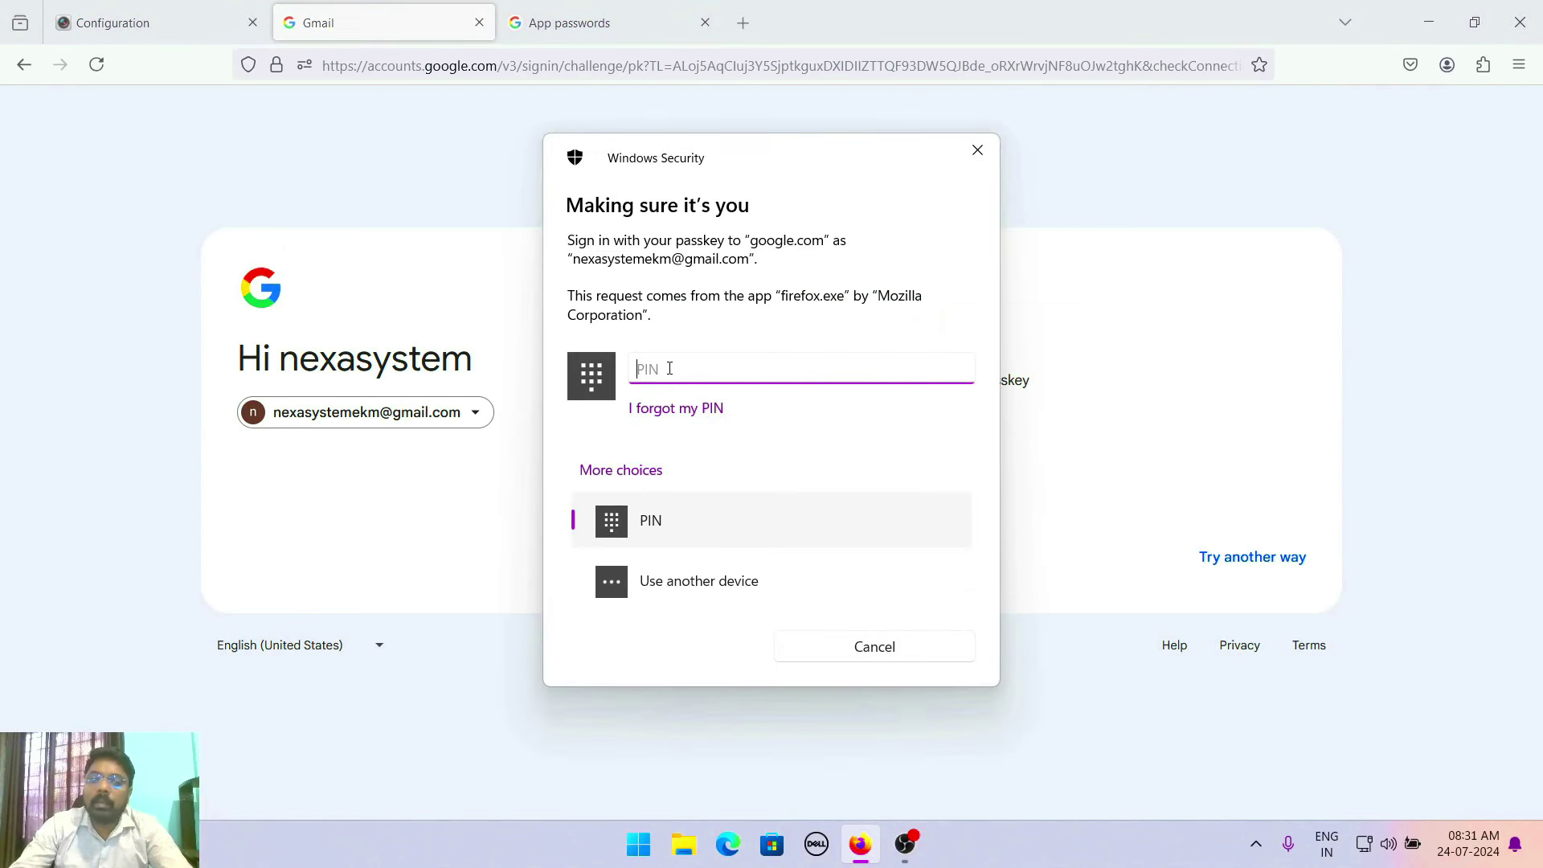
type("1234")
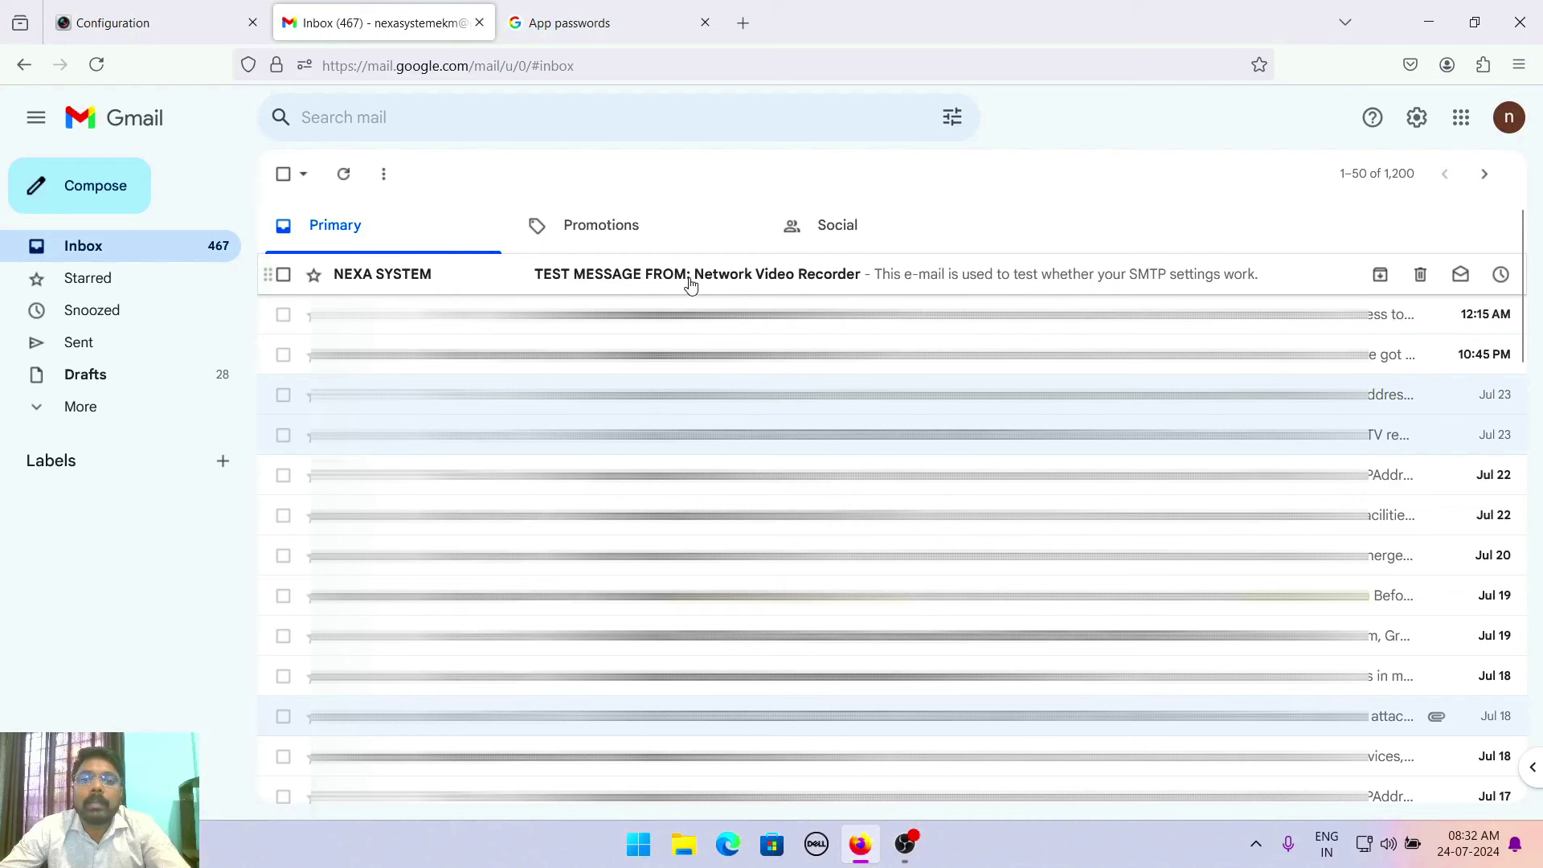
Open the NEXA SYSTEM test email in the Gmail inbox
left_click(812, 282)
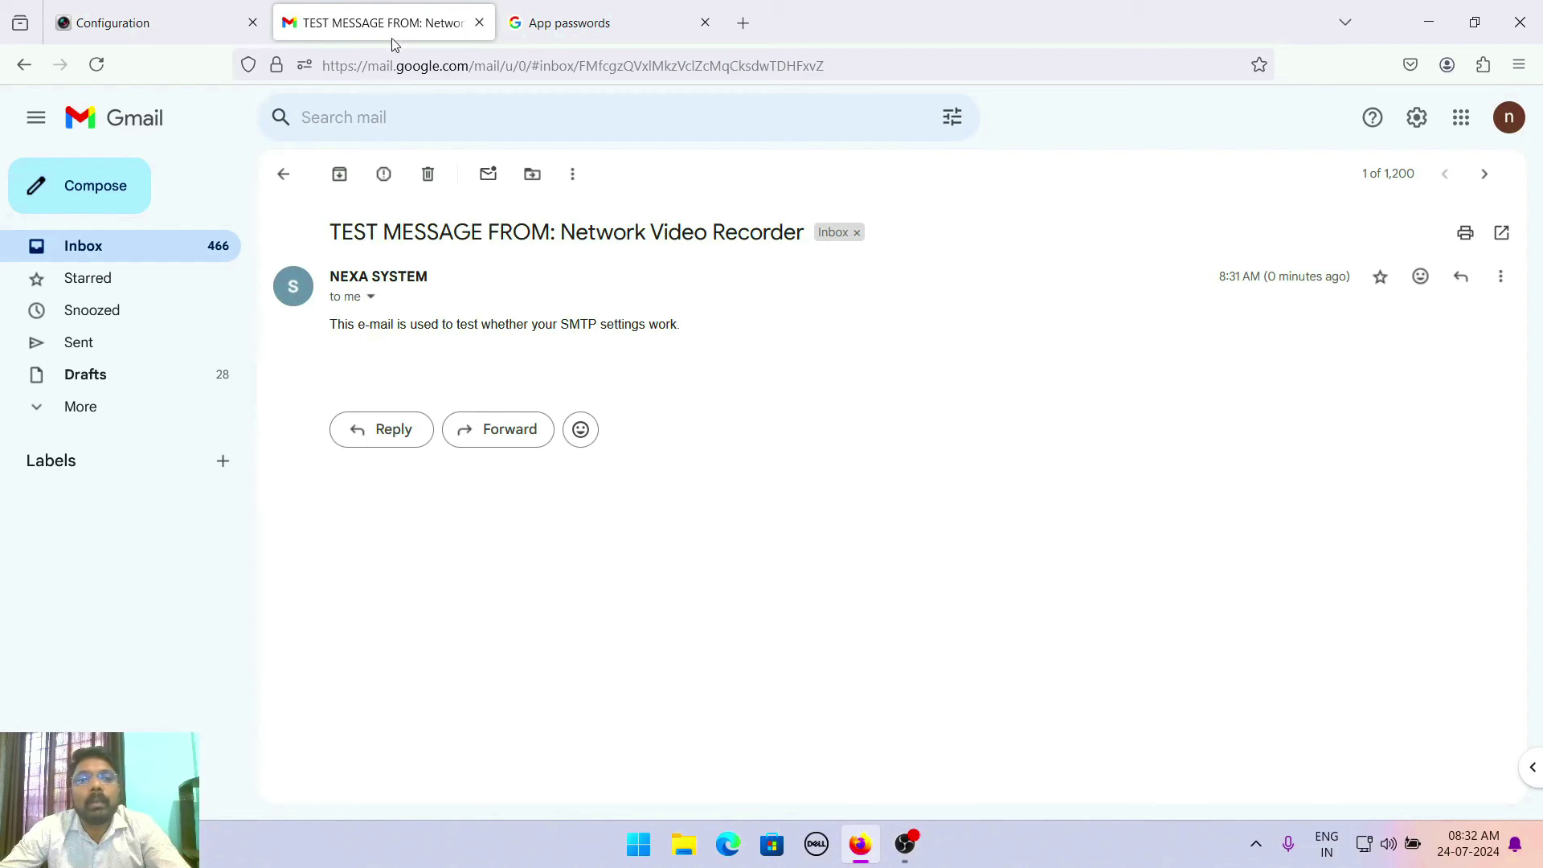
left_click(190, 19)
left_click(412, 32)
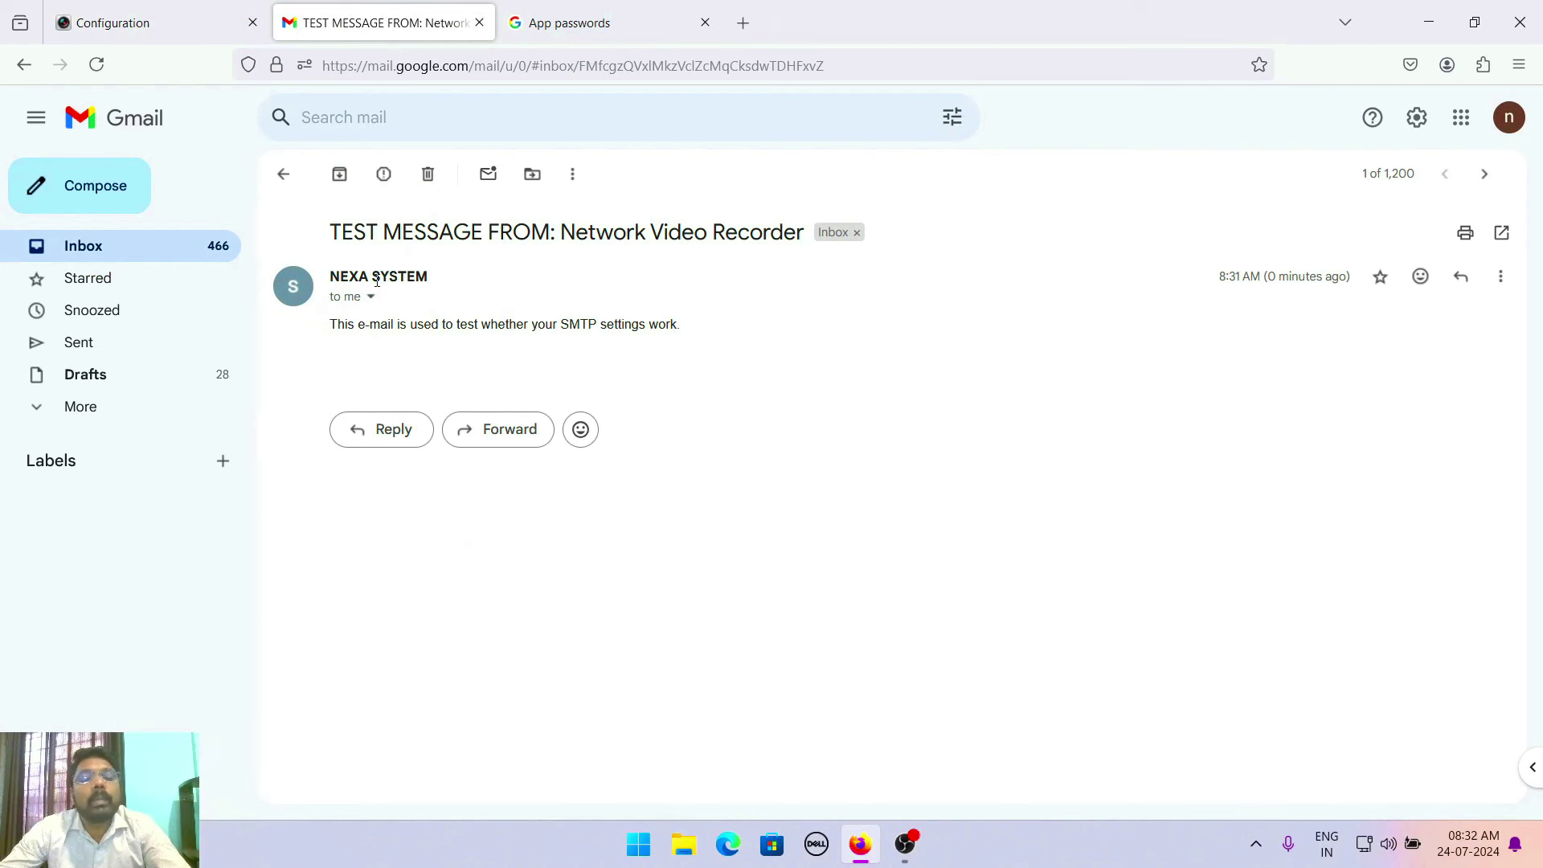
Read the test email's body confirming SMTP works, then return to the Hikvision Email settings
left_click_drag(327, 326, 635, 326)
left_click(636, 326)
left_click(158, 11)
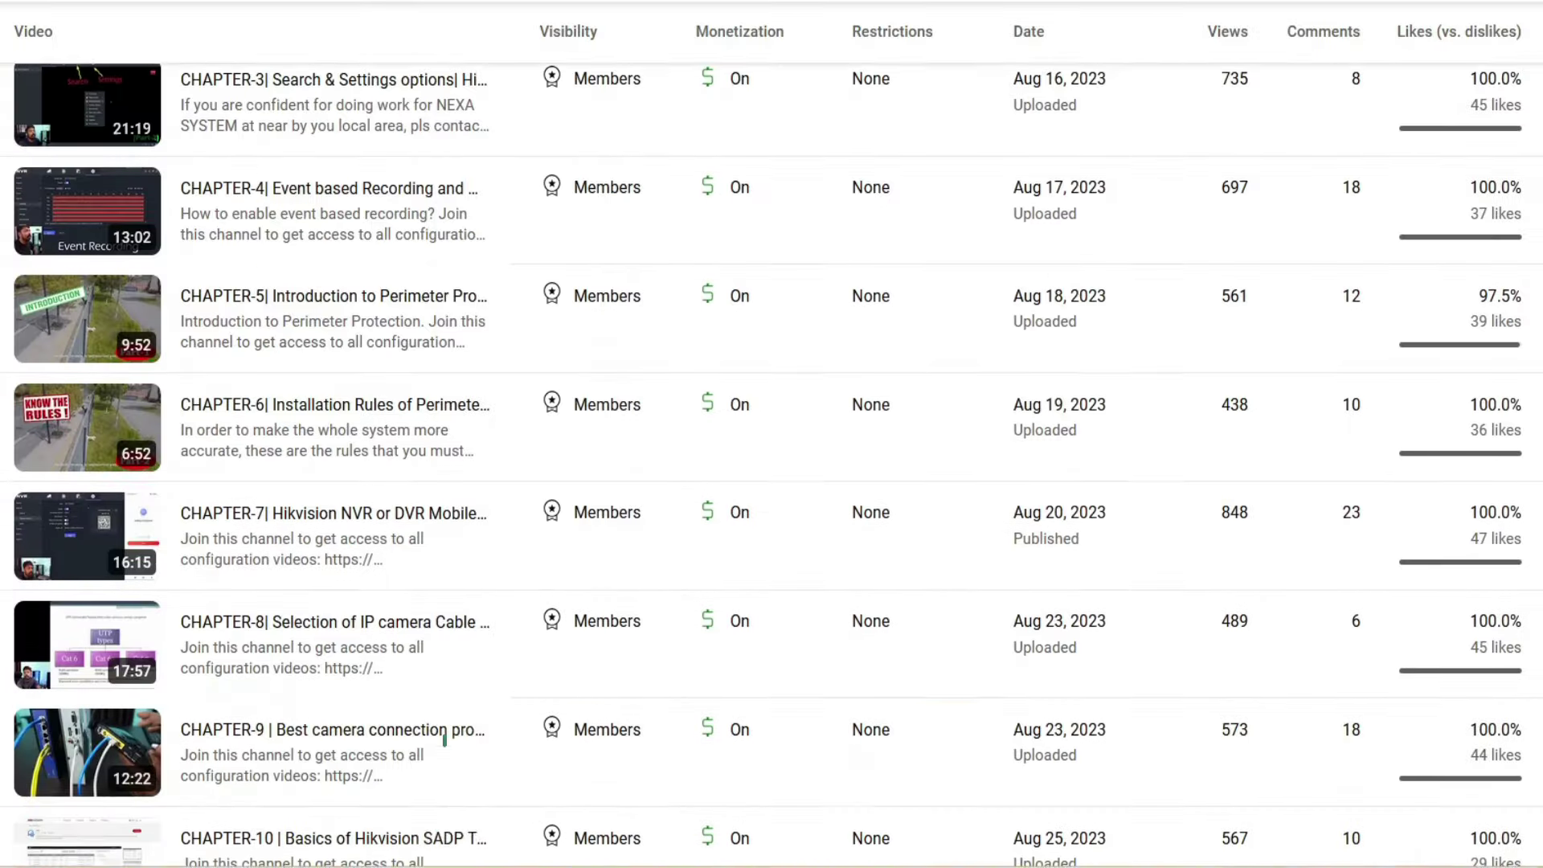
scroll(1070, 777, "down", 4)
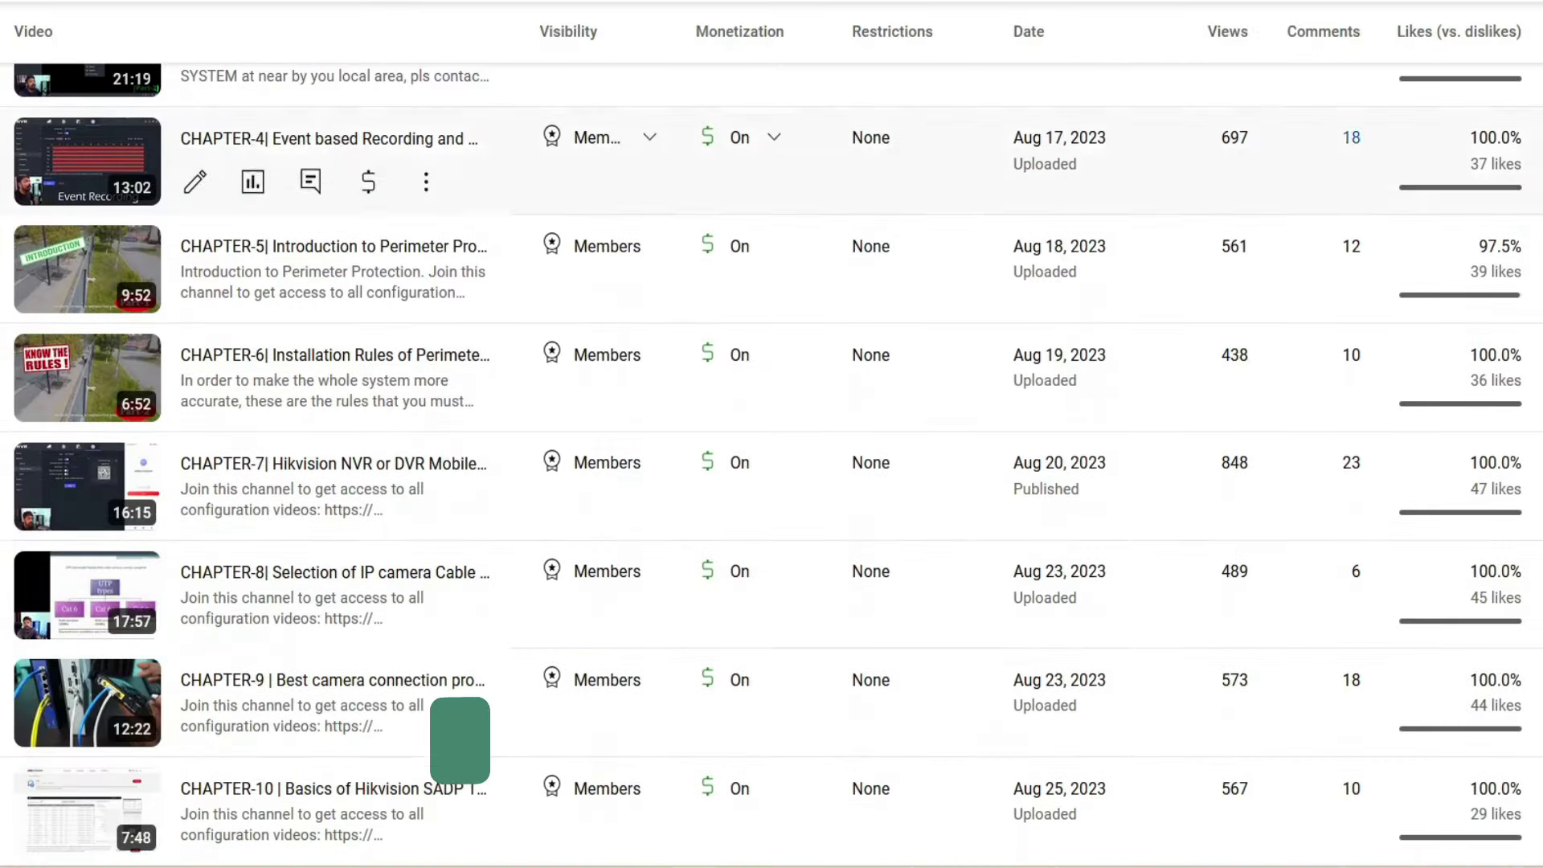
scroll(1070, 777, "down", 5)
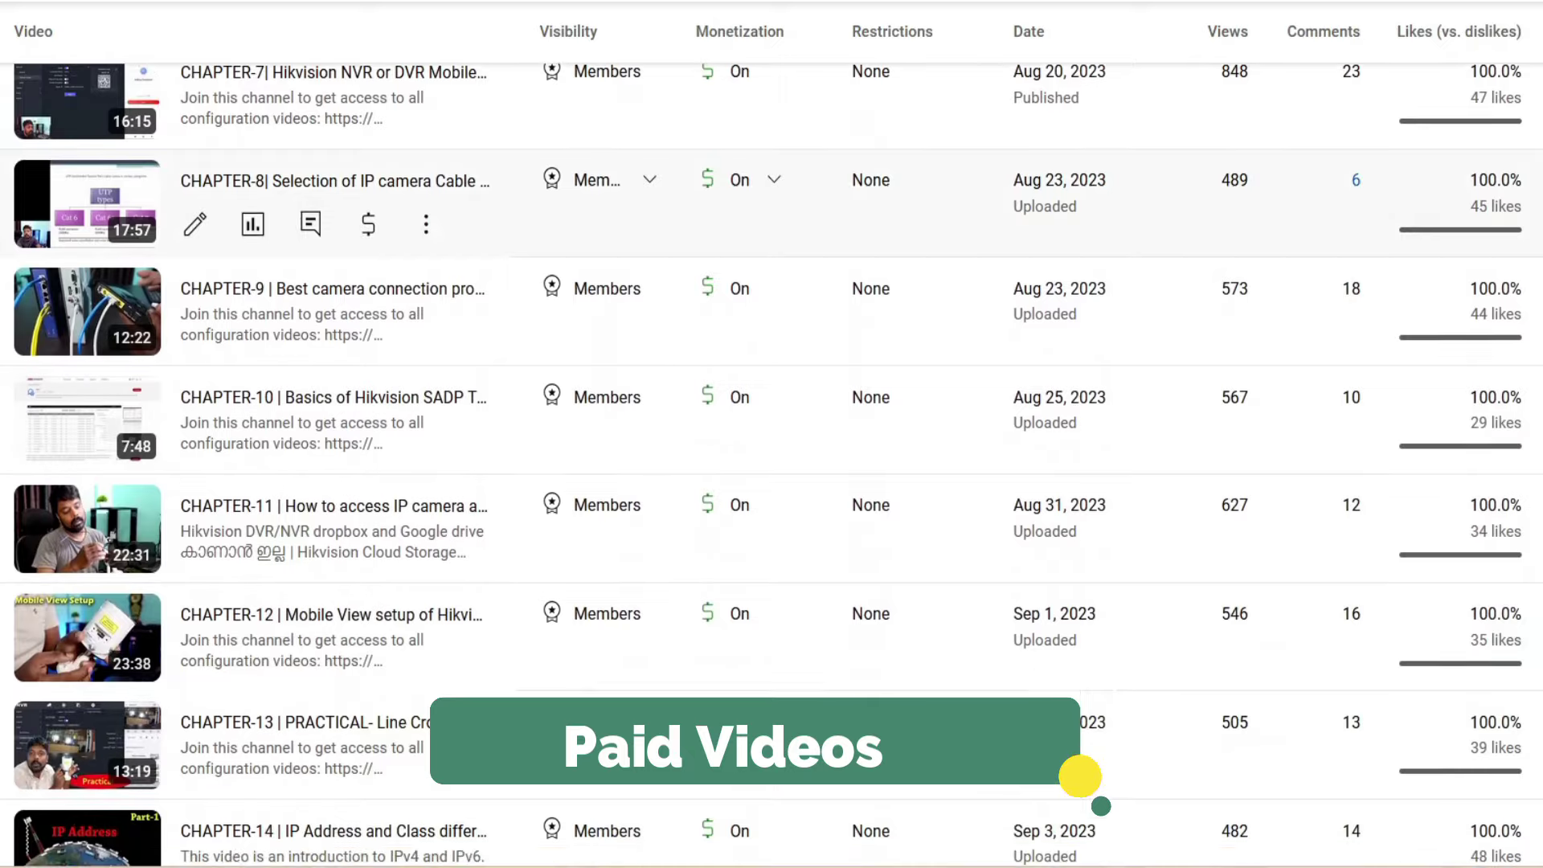
scroll(1074, 780, "down", 4)
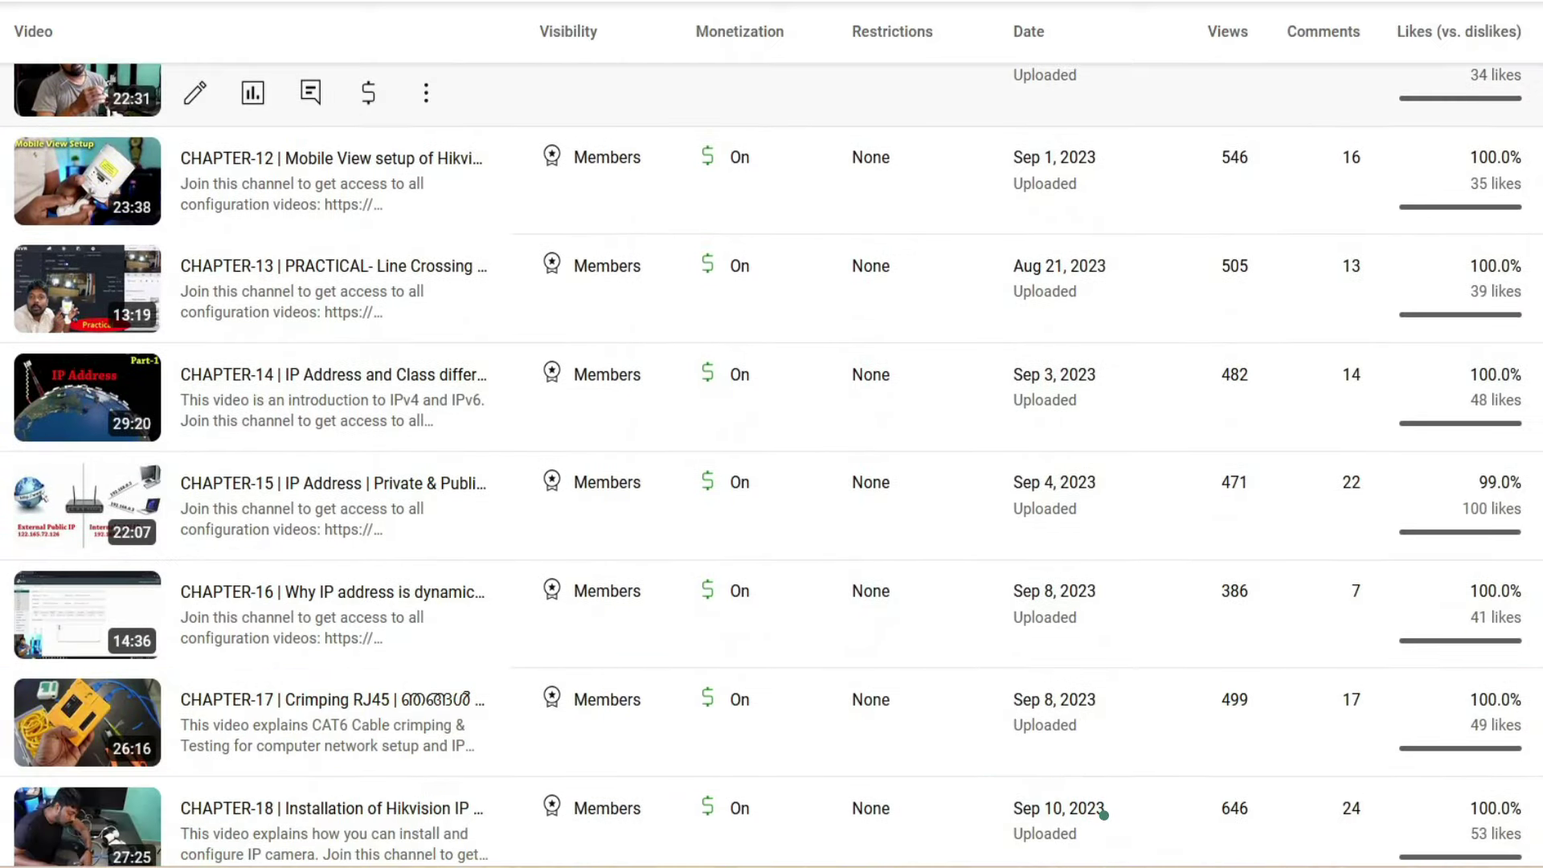
scroll(1075, 780, "down", 4)
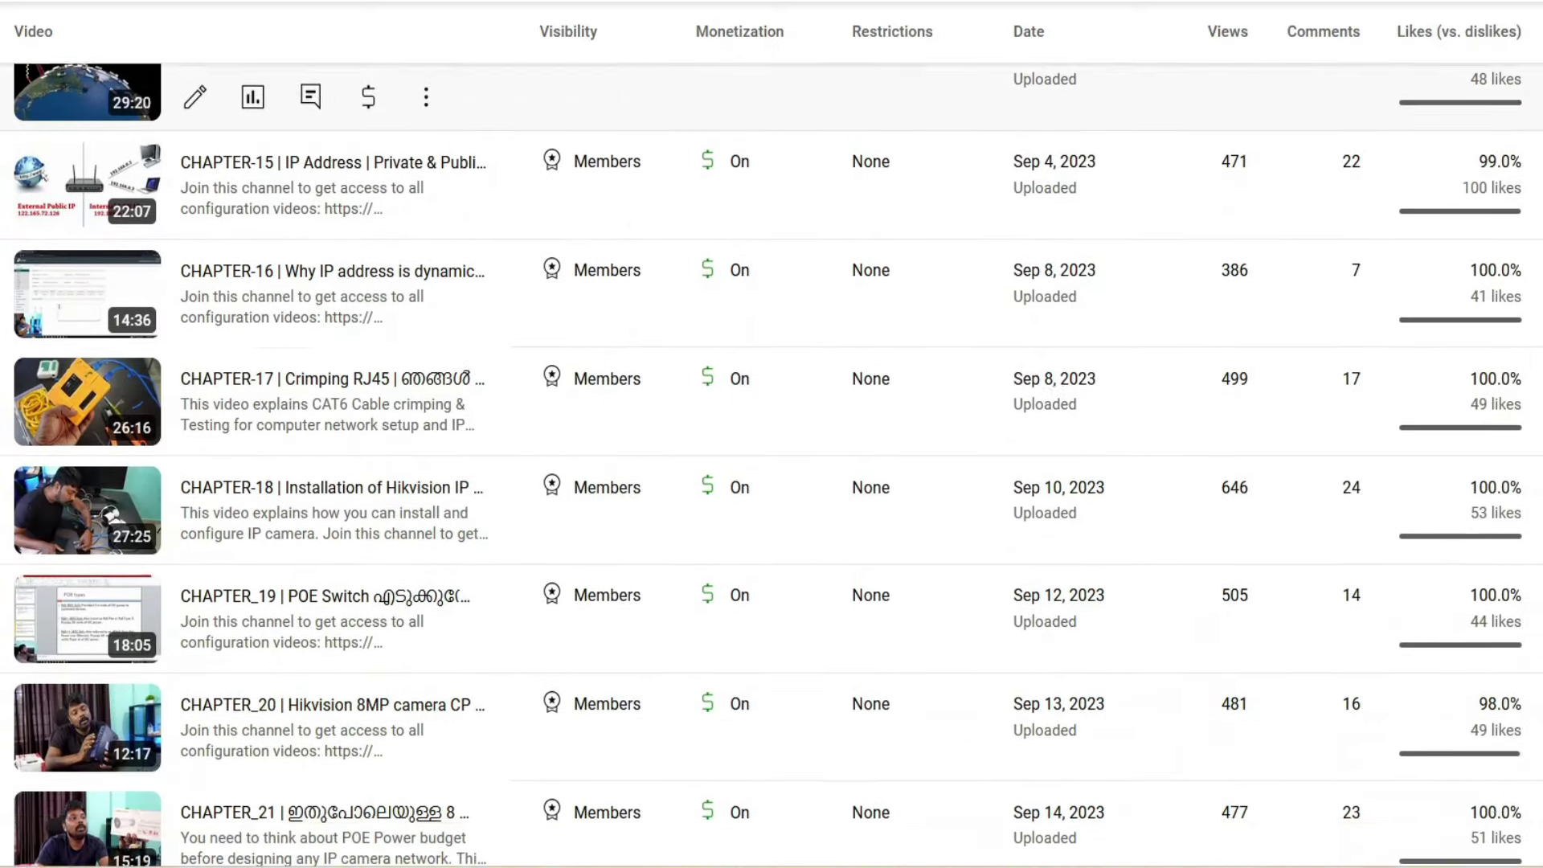
scroll(1074, 780, "down", 4)
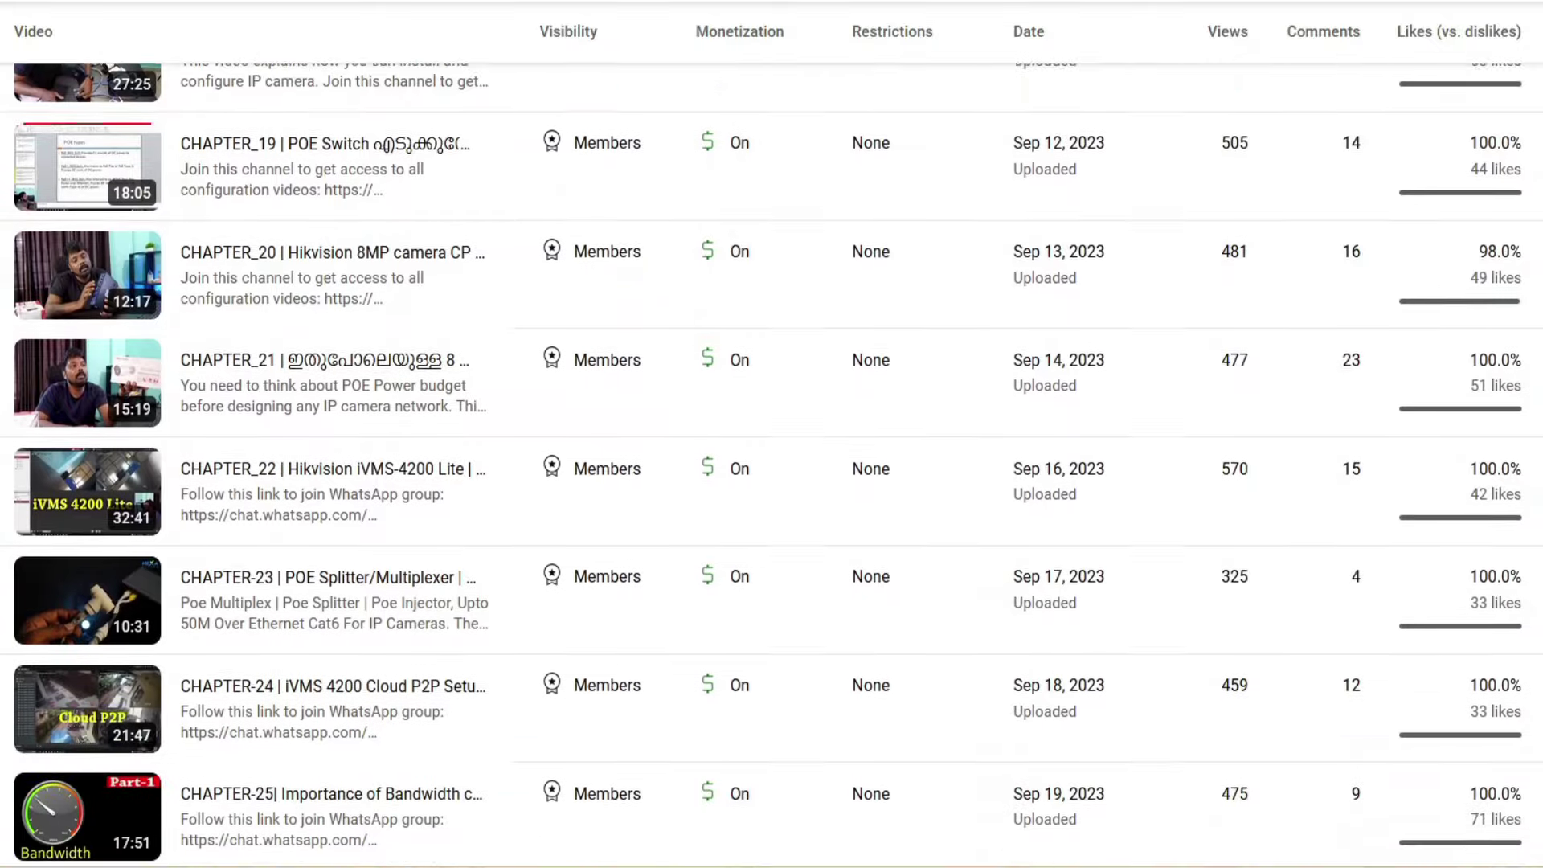
scroll(1080, 780, "down", 3)
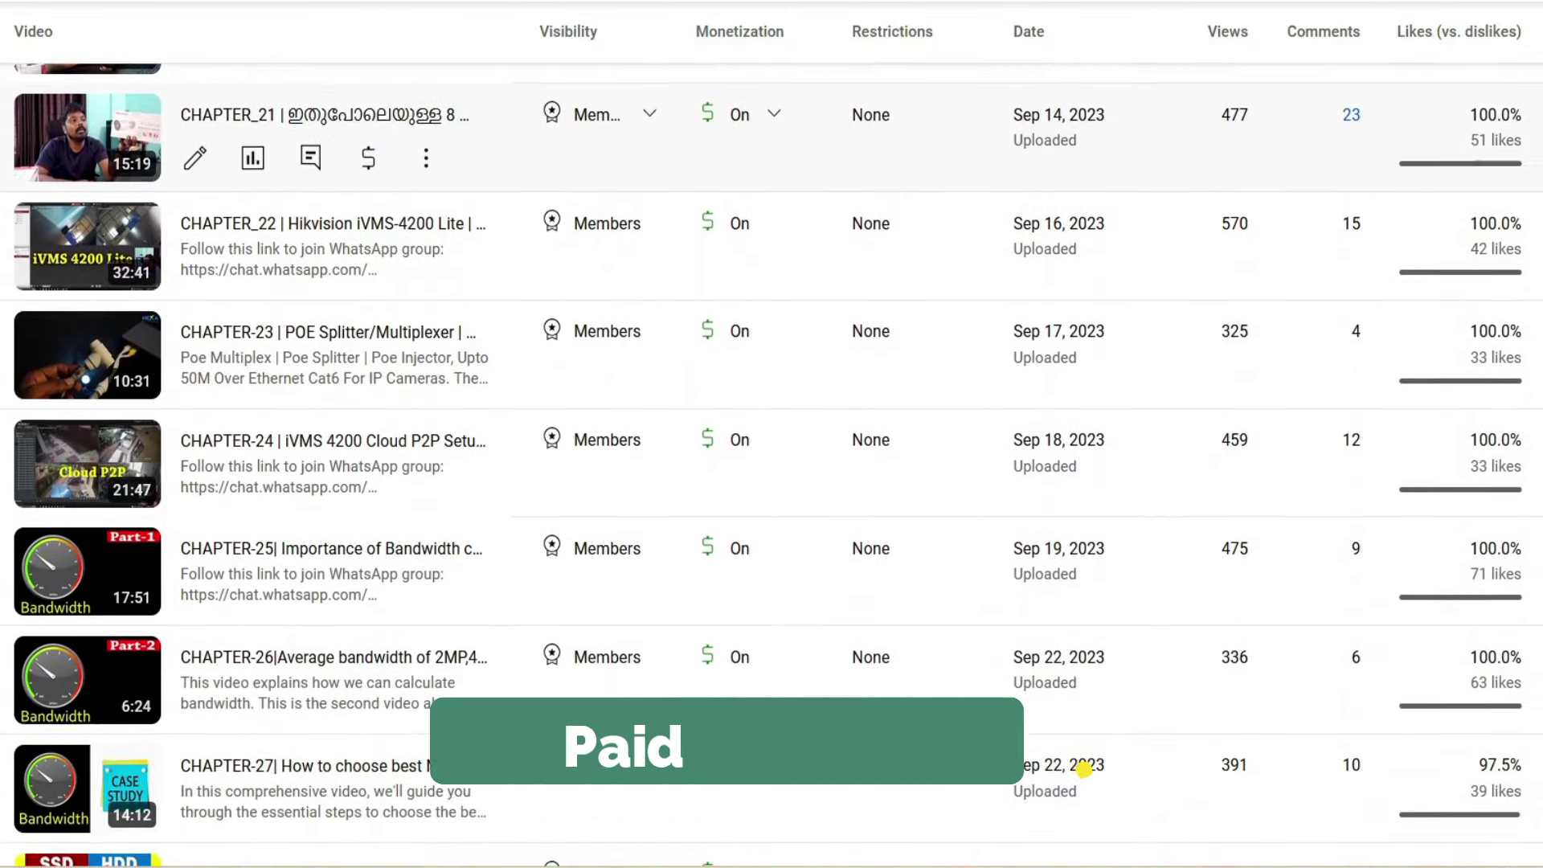
scroll(1080, 780, "down", 4)
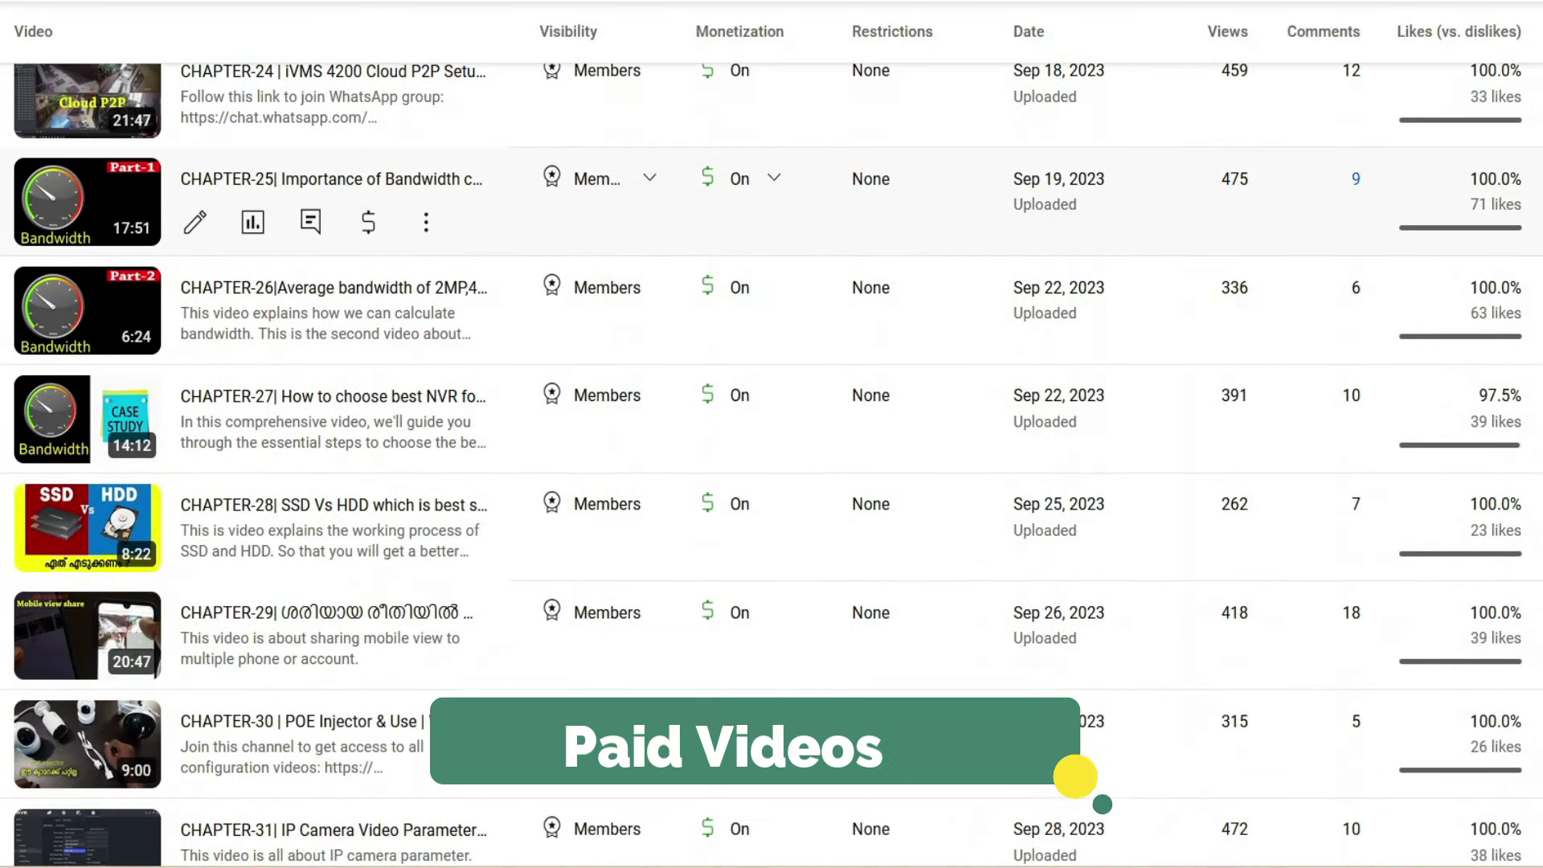
scroll(1079, 774, "down", 5)
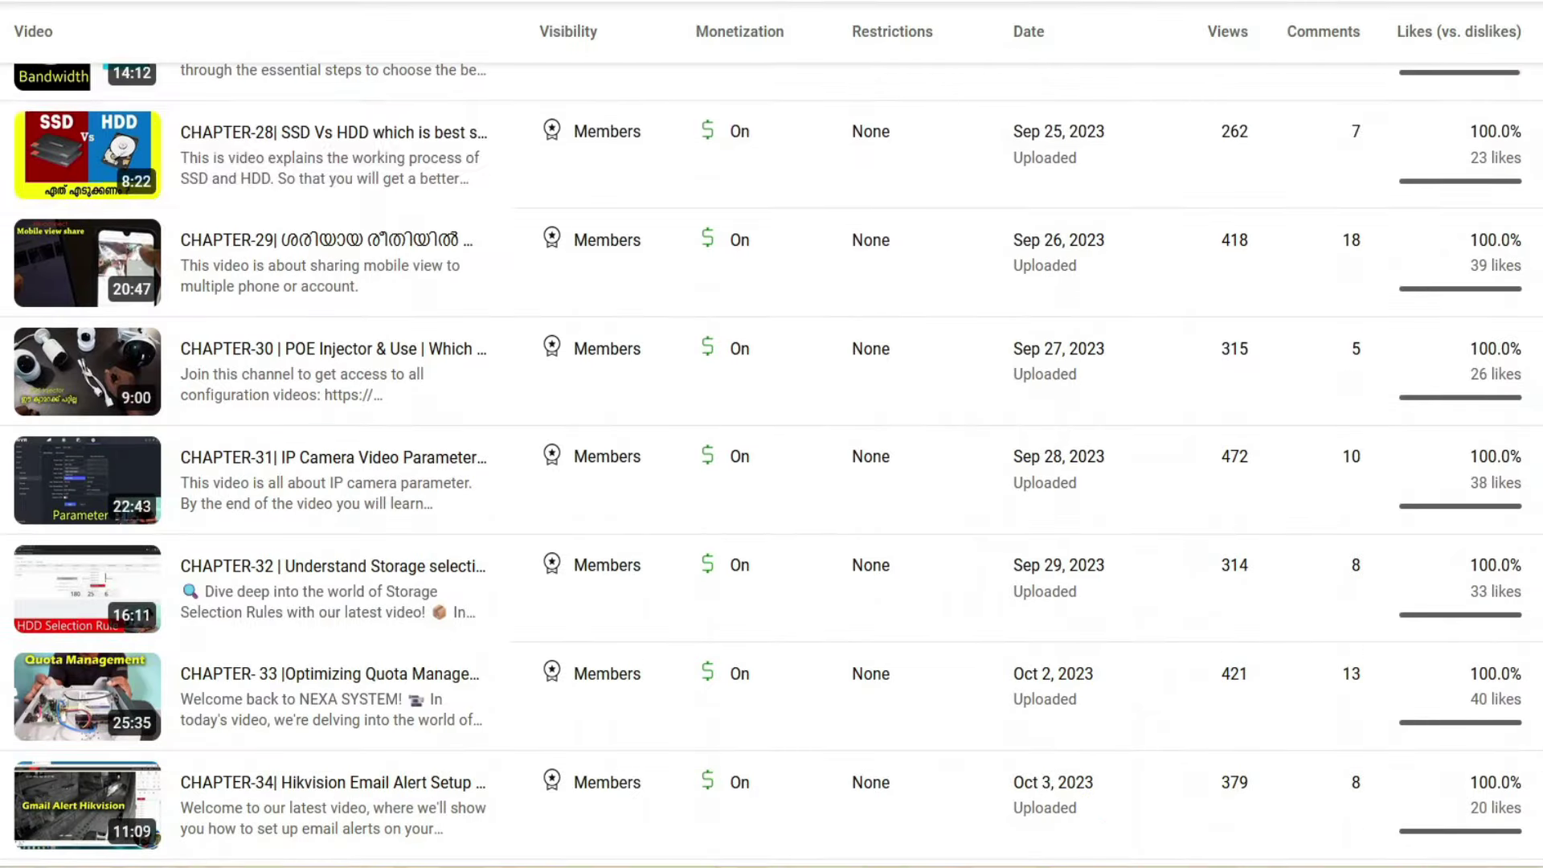
scroll(772, 169, "down", 5)
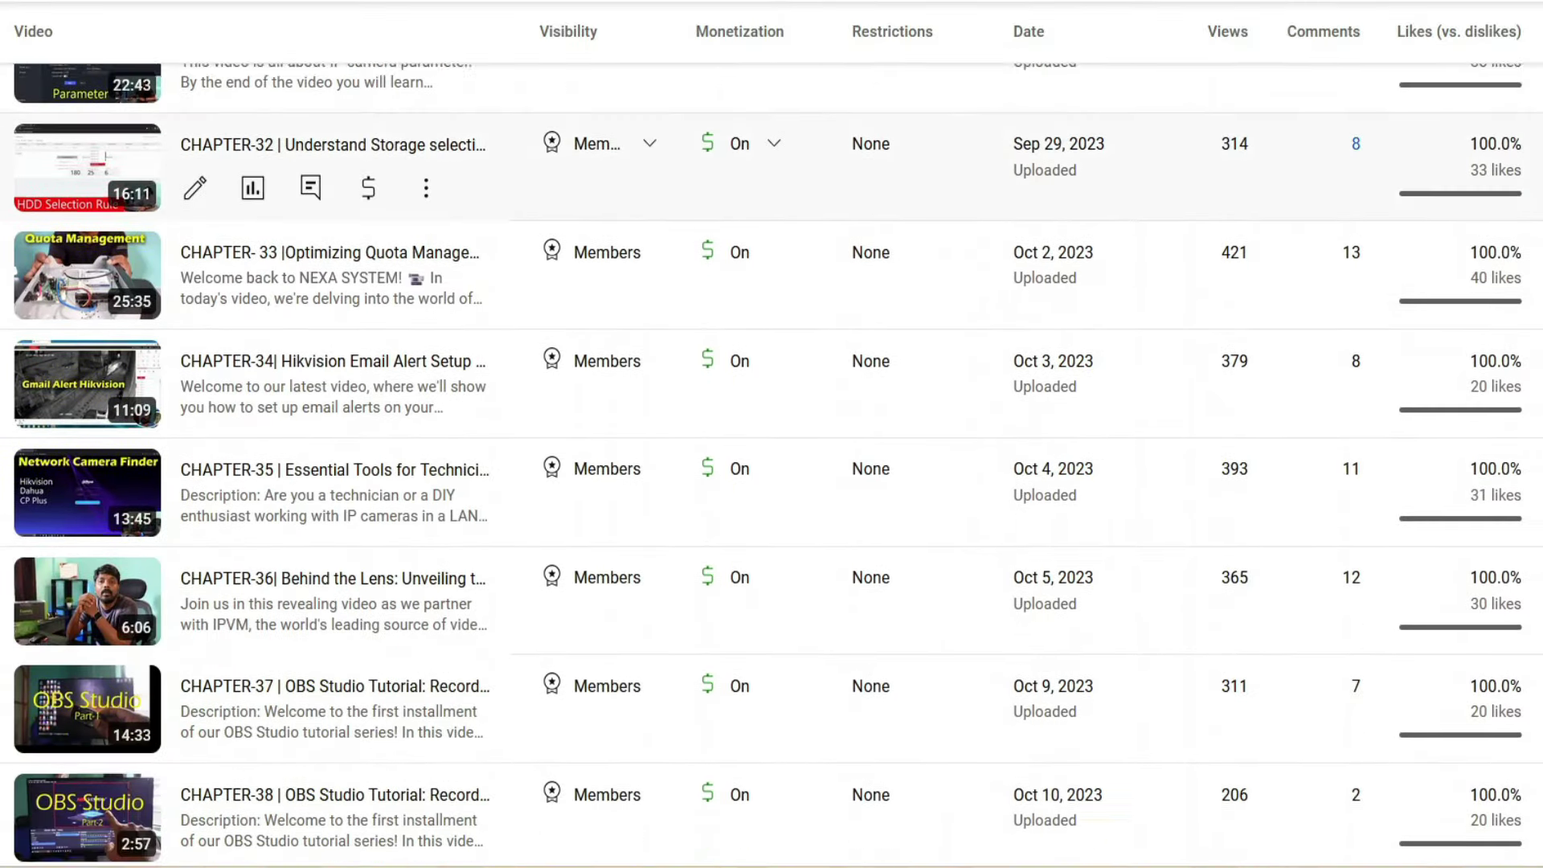
scroll(771, 168, "down", 7)
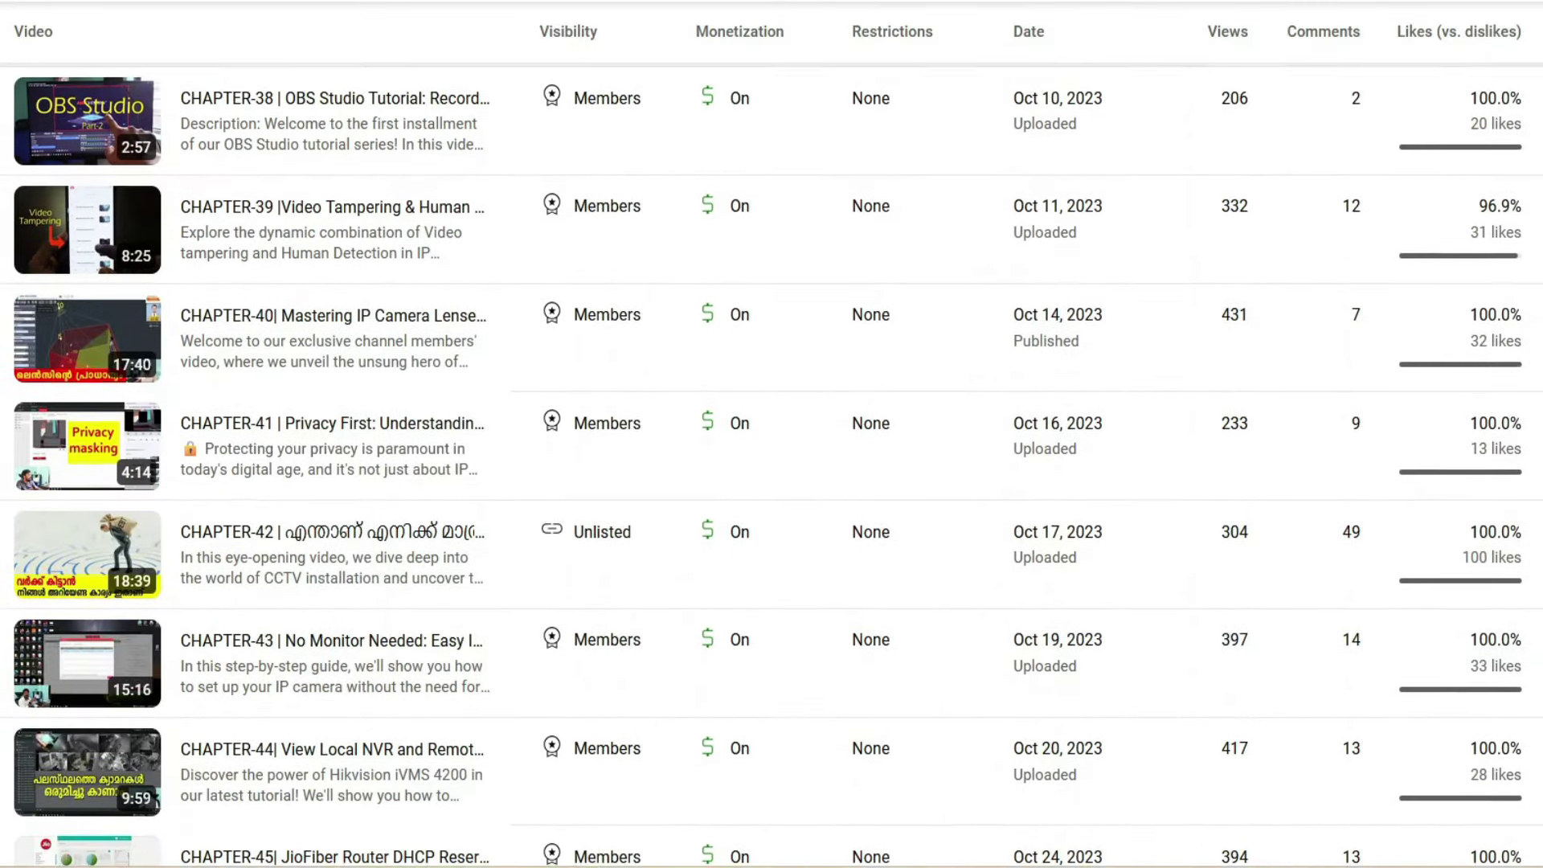
scroll(771, 201, "down", 3)
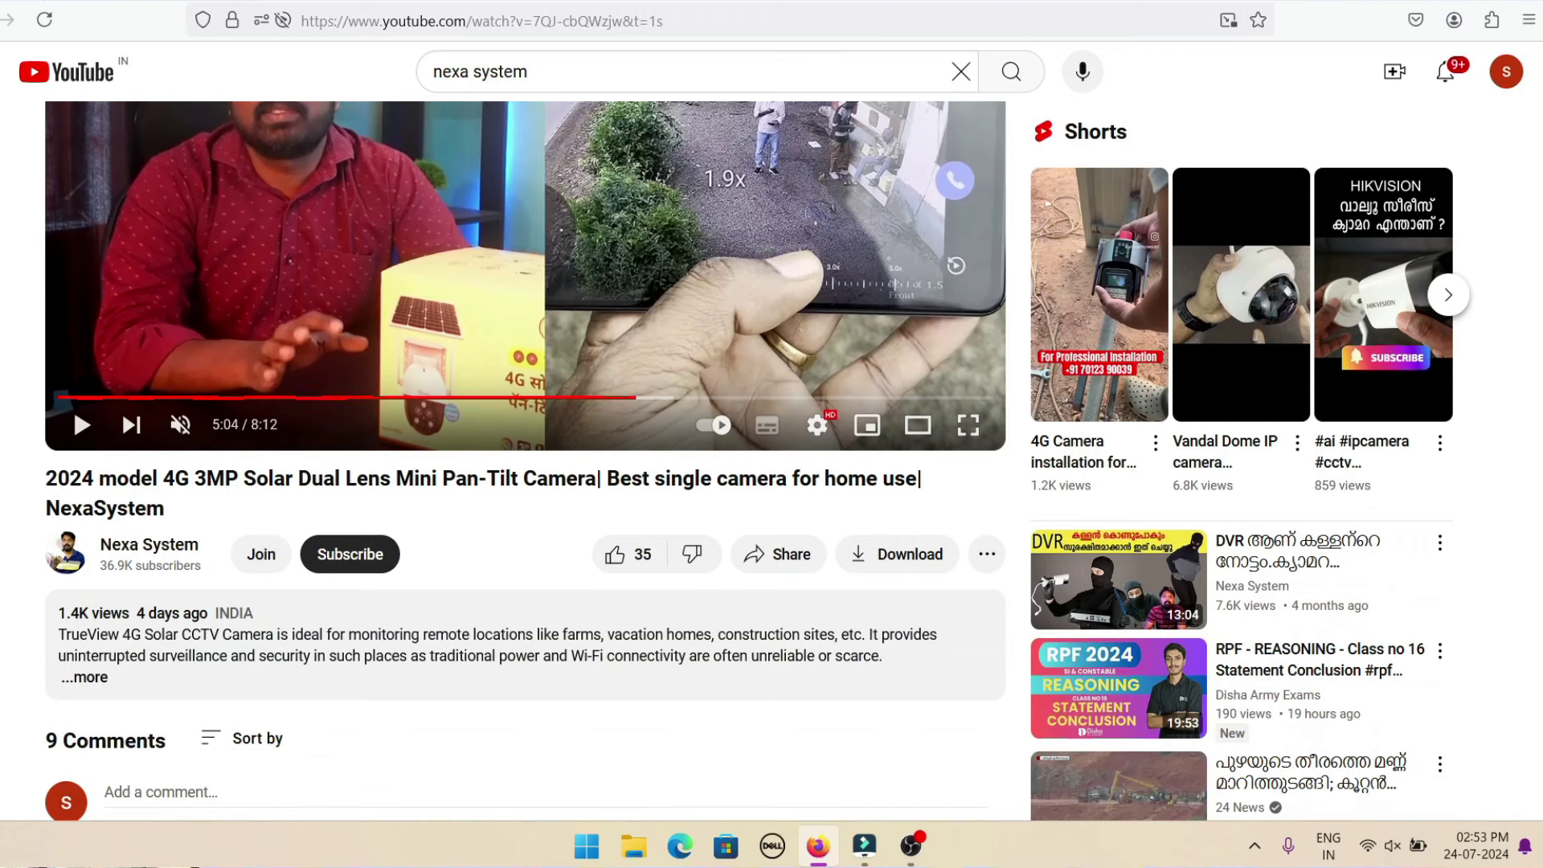
left_click(261, 554)
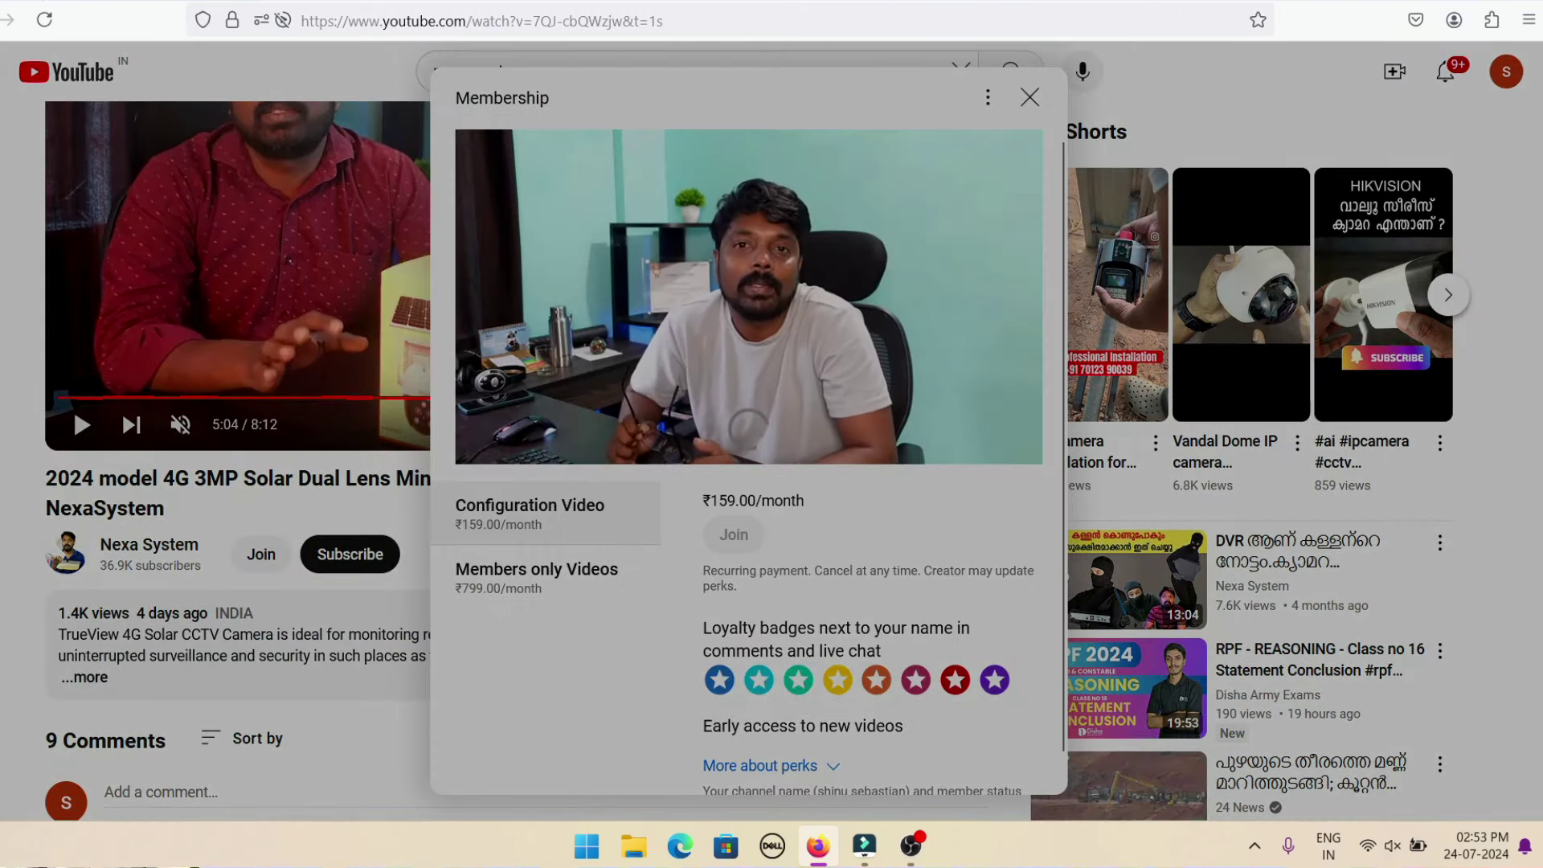
left_click(74, 406)
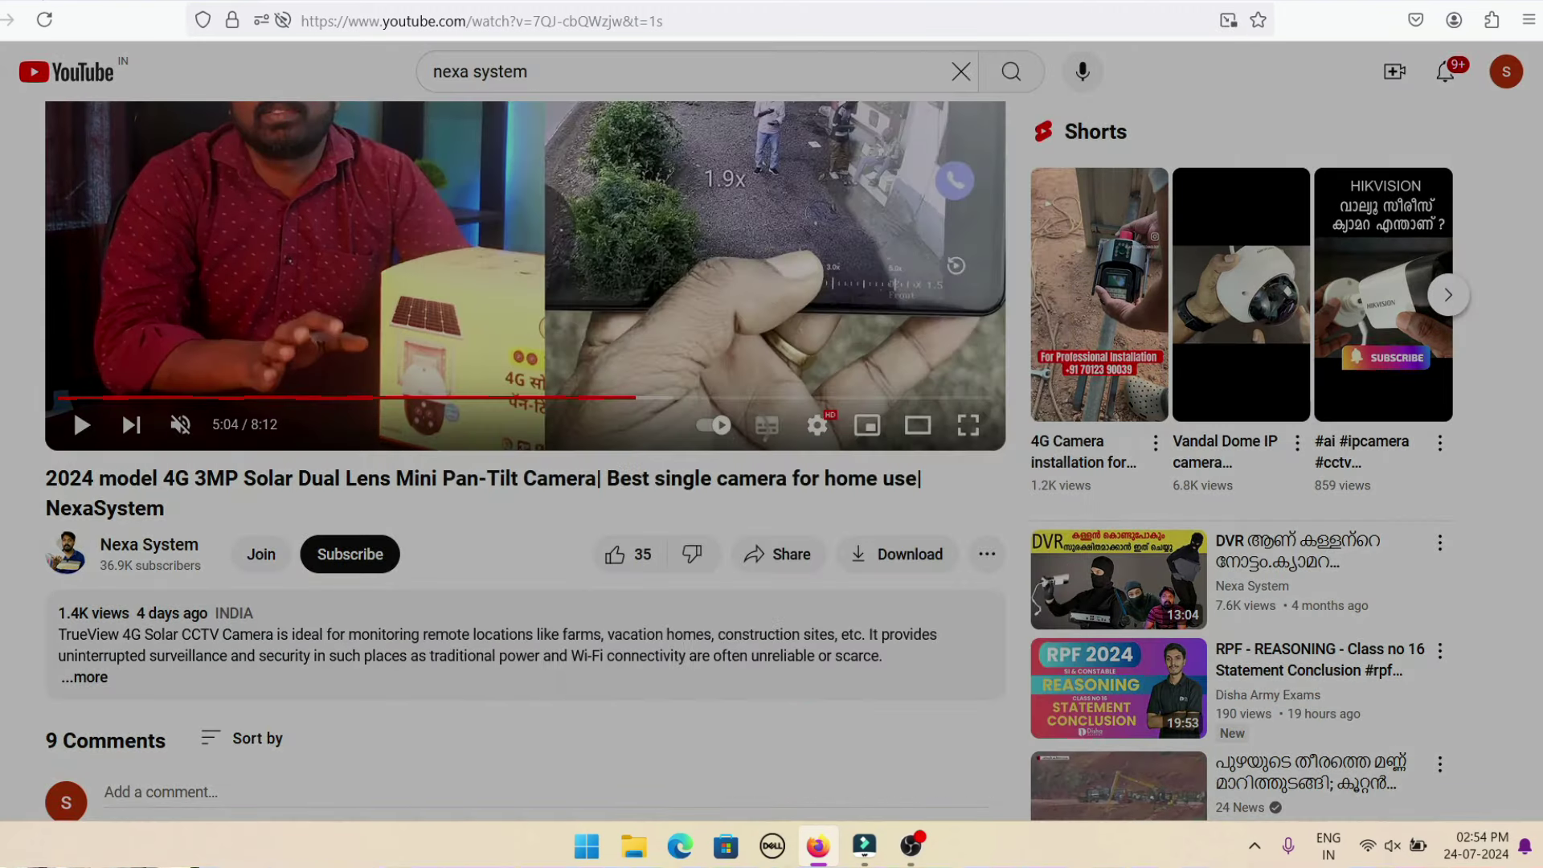